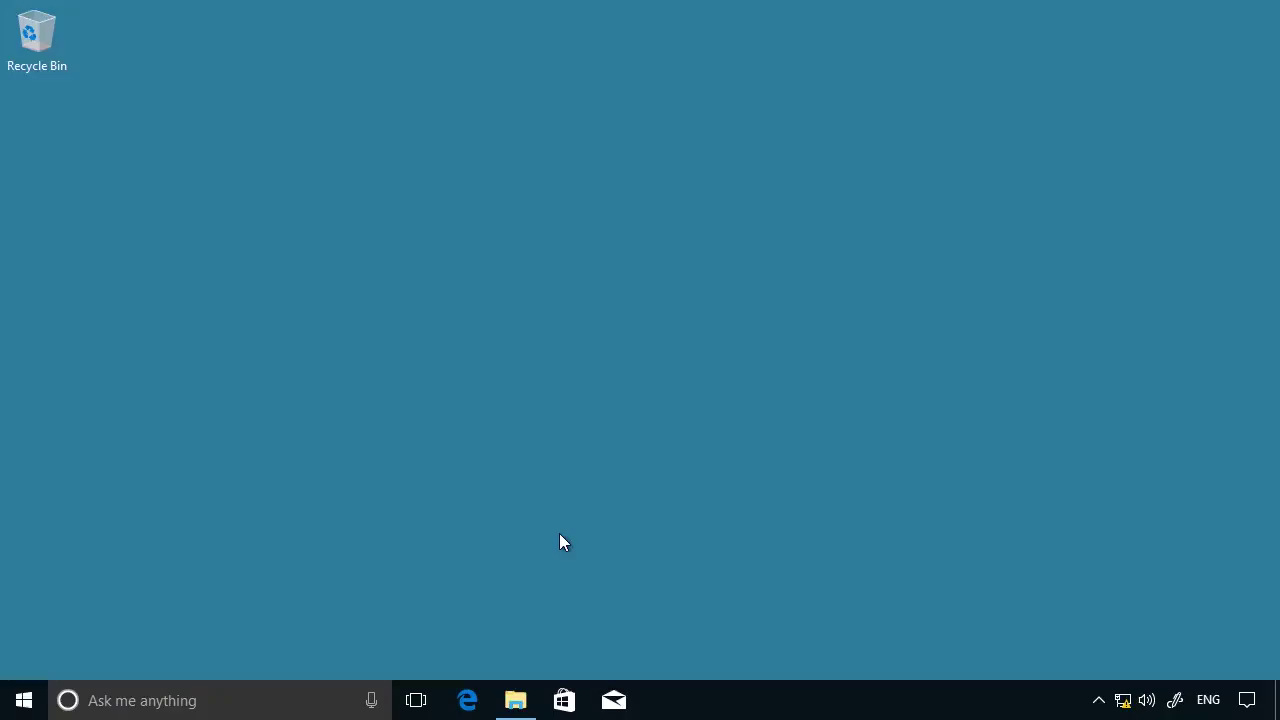
Open File Explorer and confirm in System properties that this computer is named CL1
click(530, 704)
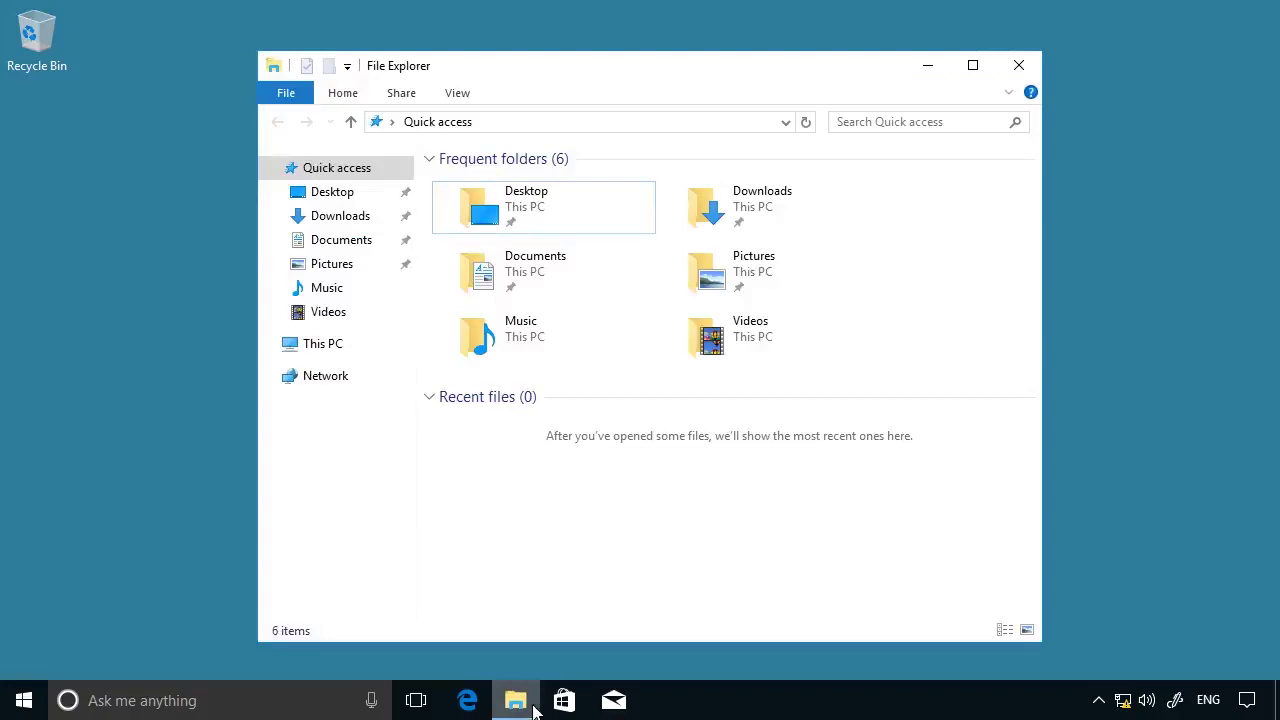
right_click(310, 346)
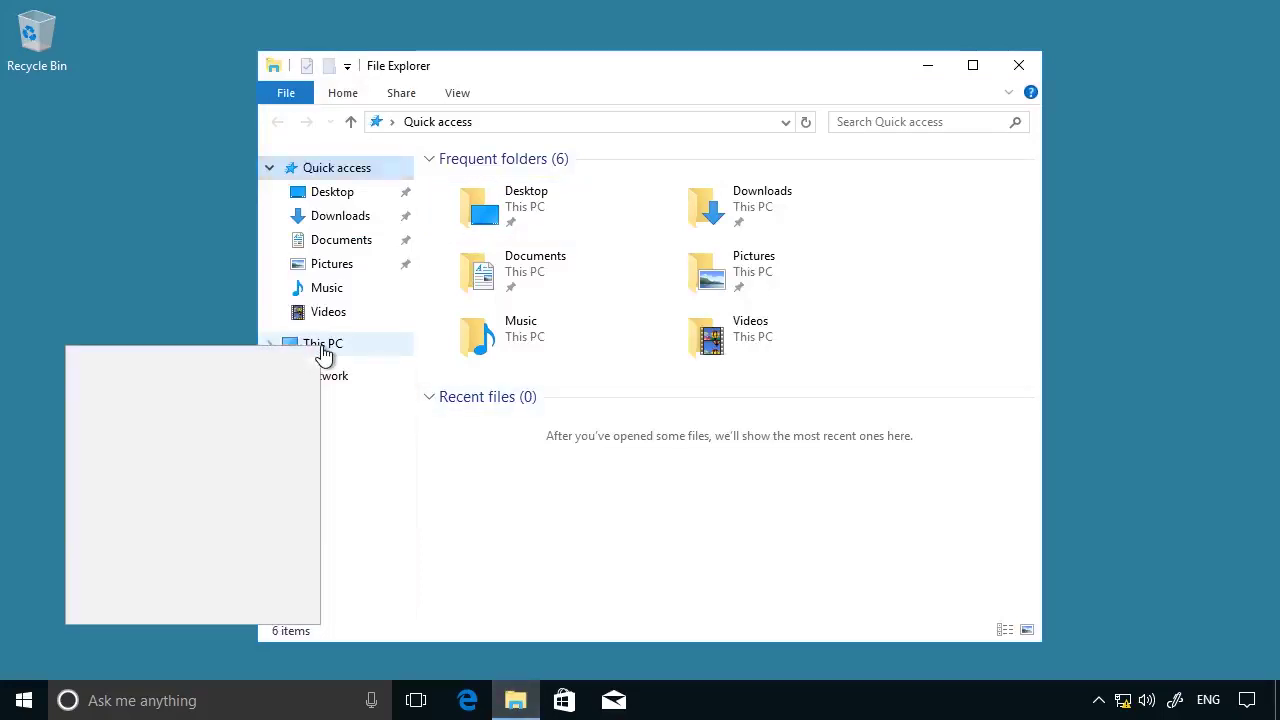
click(127, 612)
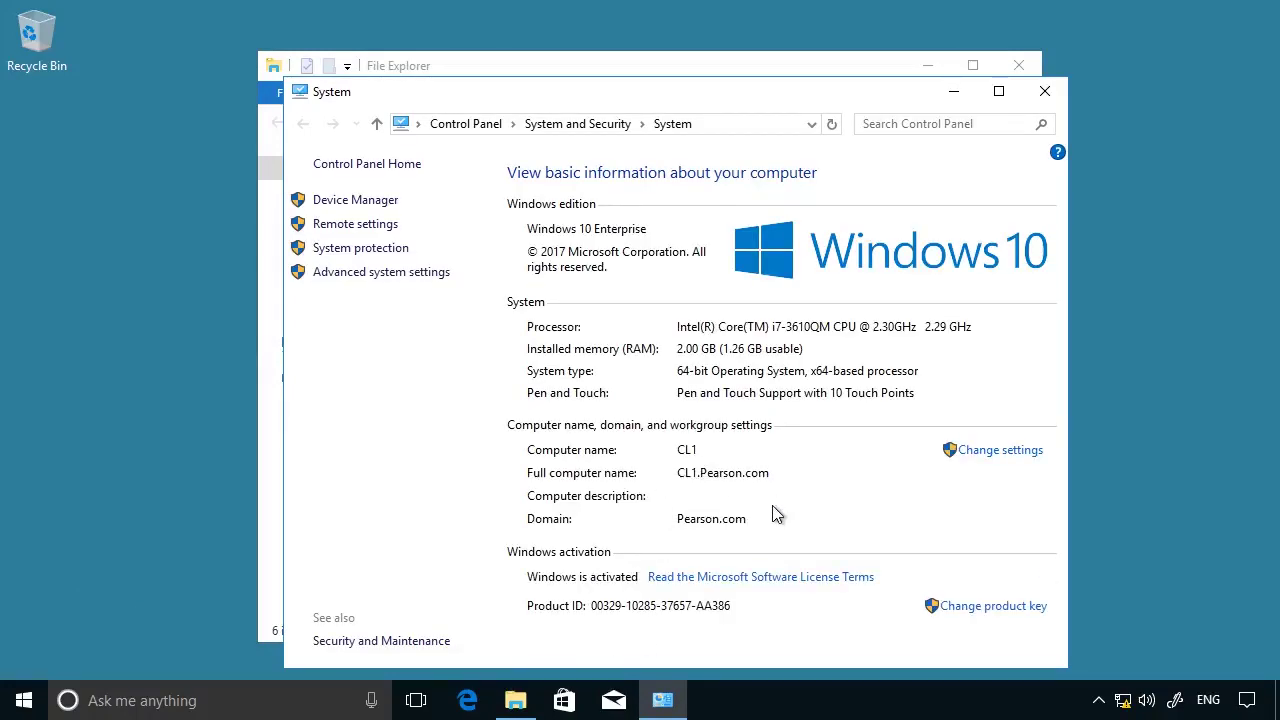
click(1044, 91)
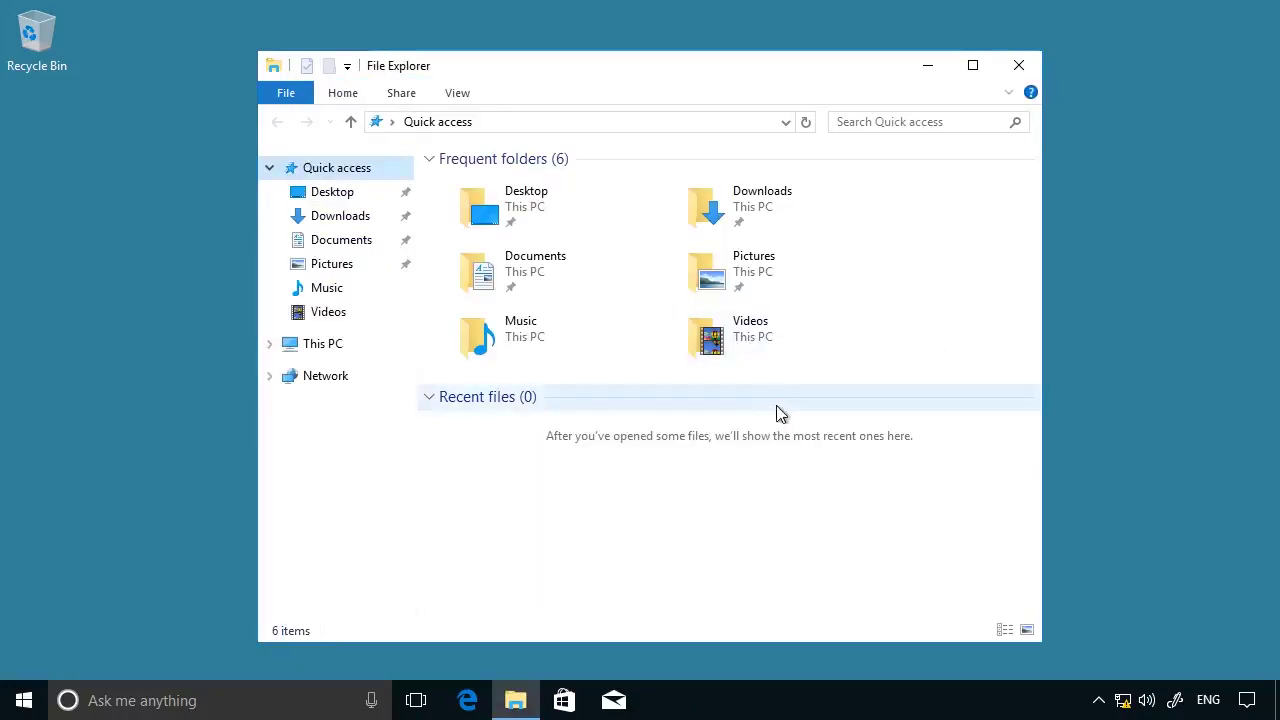
Map drive letter U: to the \\dc1\usmt share, then close the opened drive window
right_click(350, 379)
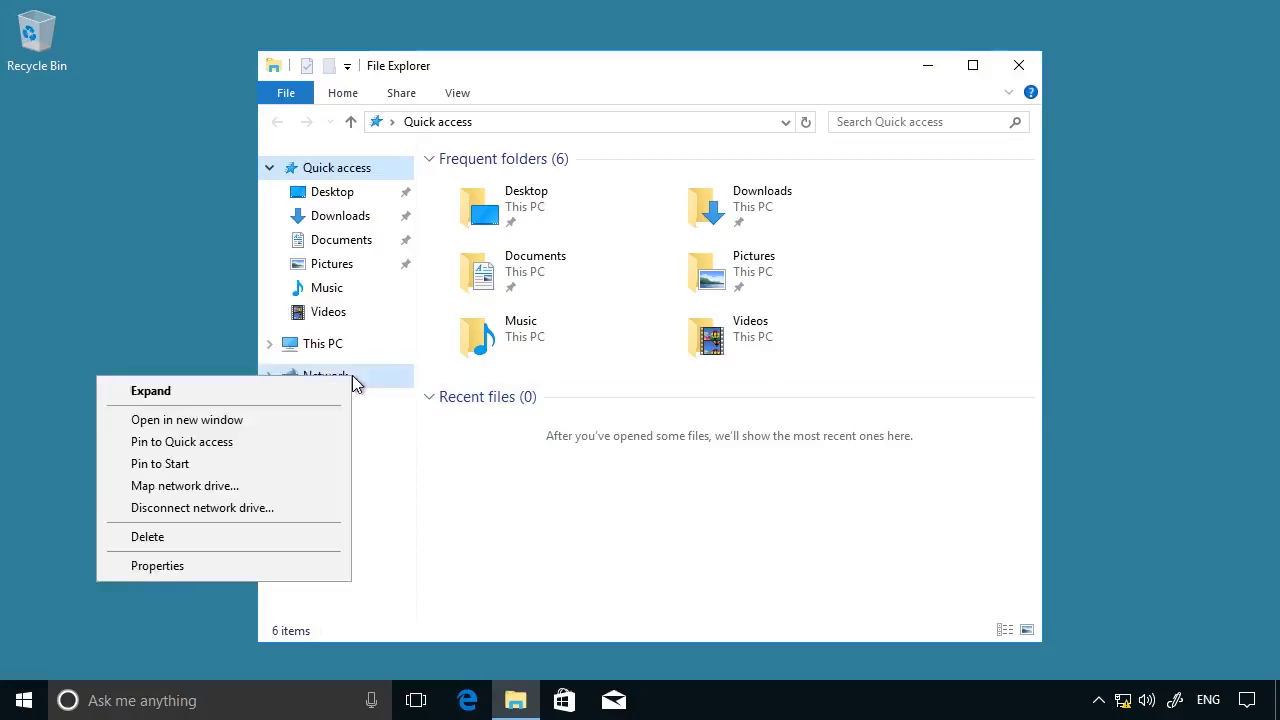
click(219, 489)
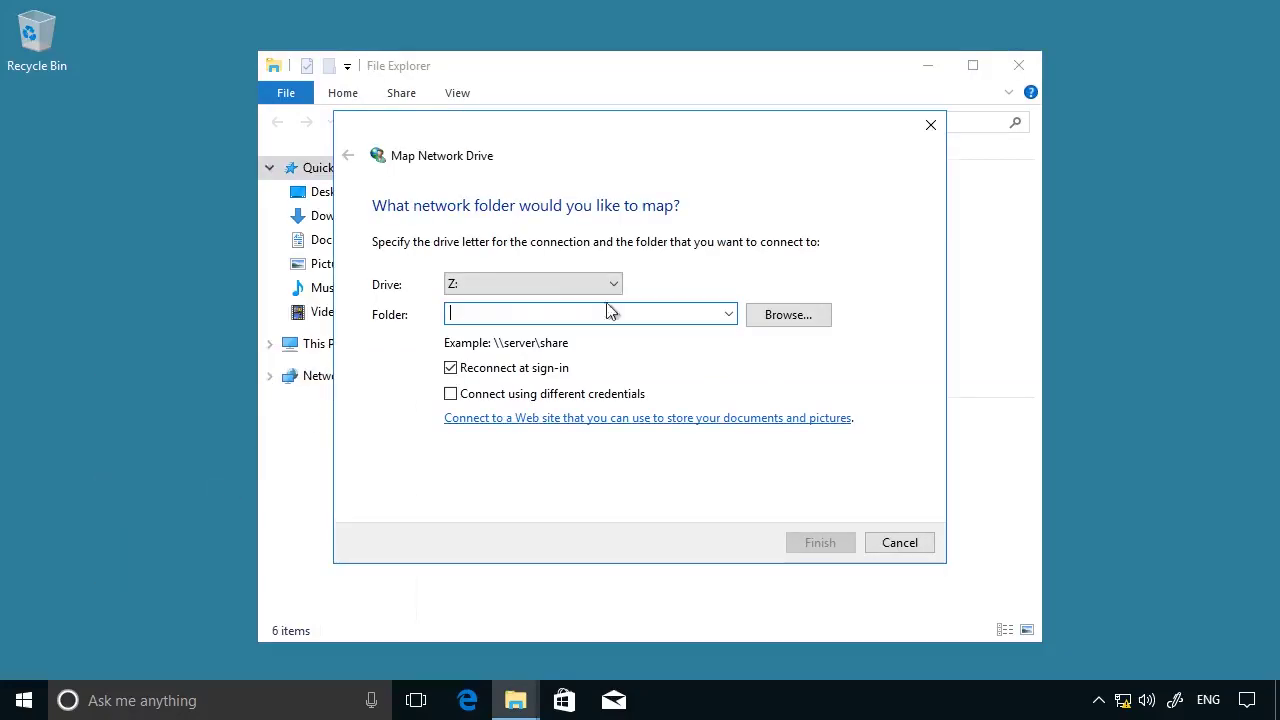
click(614, 287)
click(463, 378)
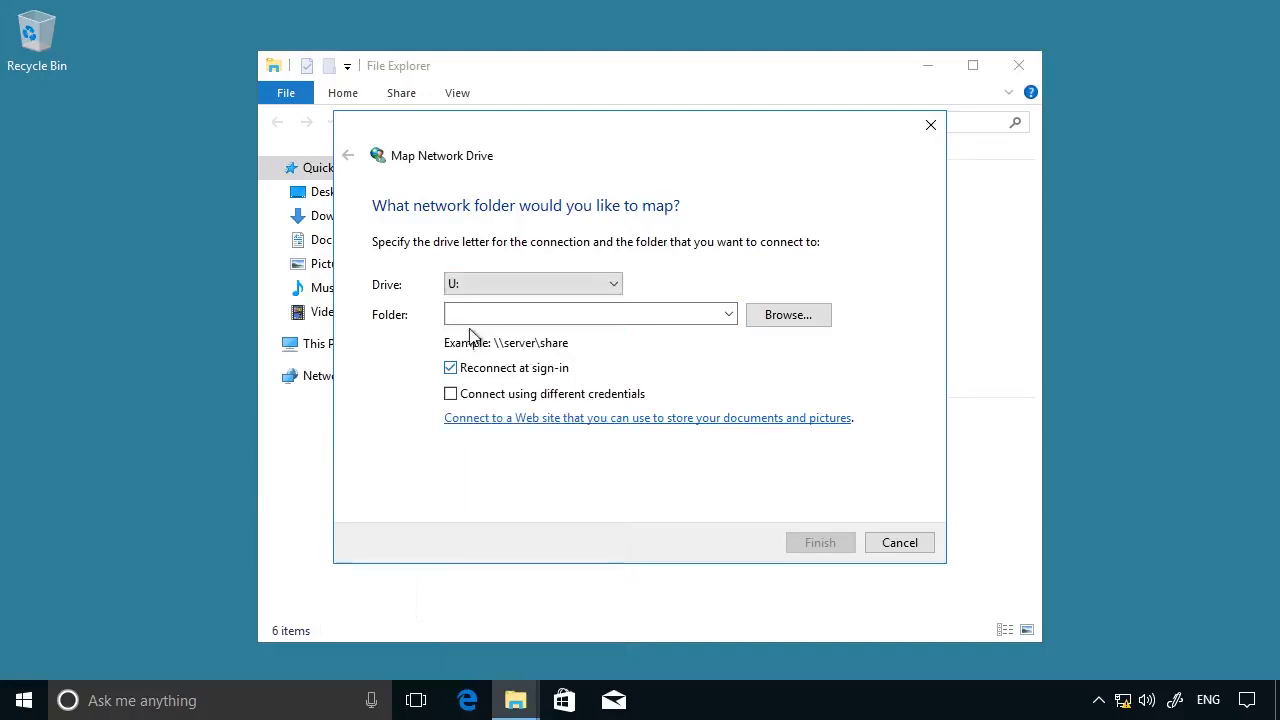
click(462, 313)
text(\dc)
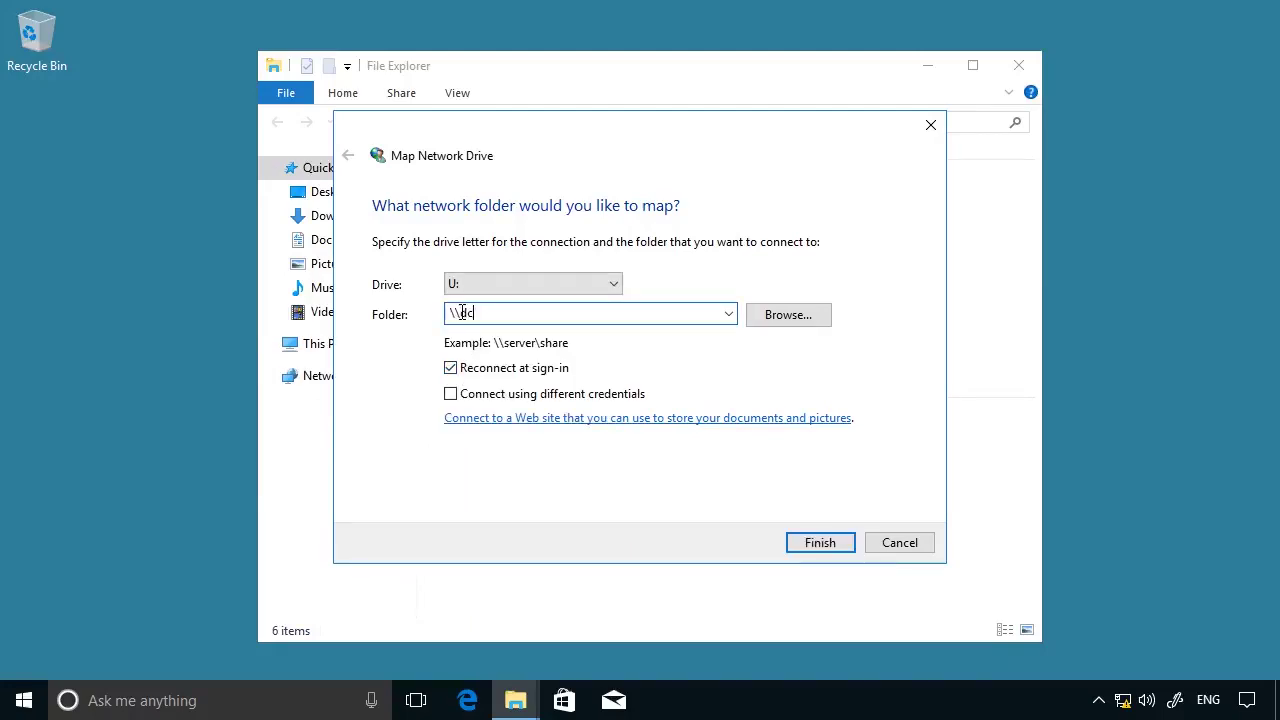
text(1\usmt)
click(806, 544)
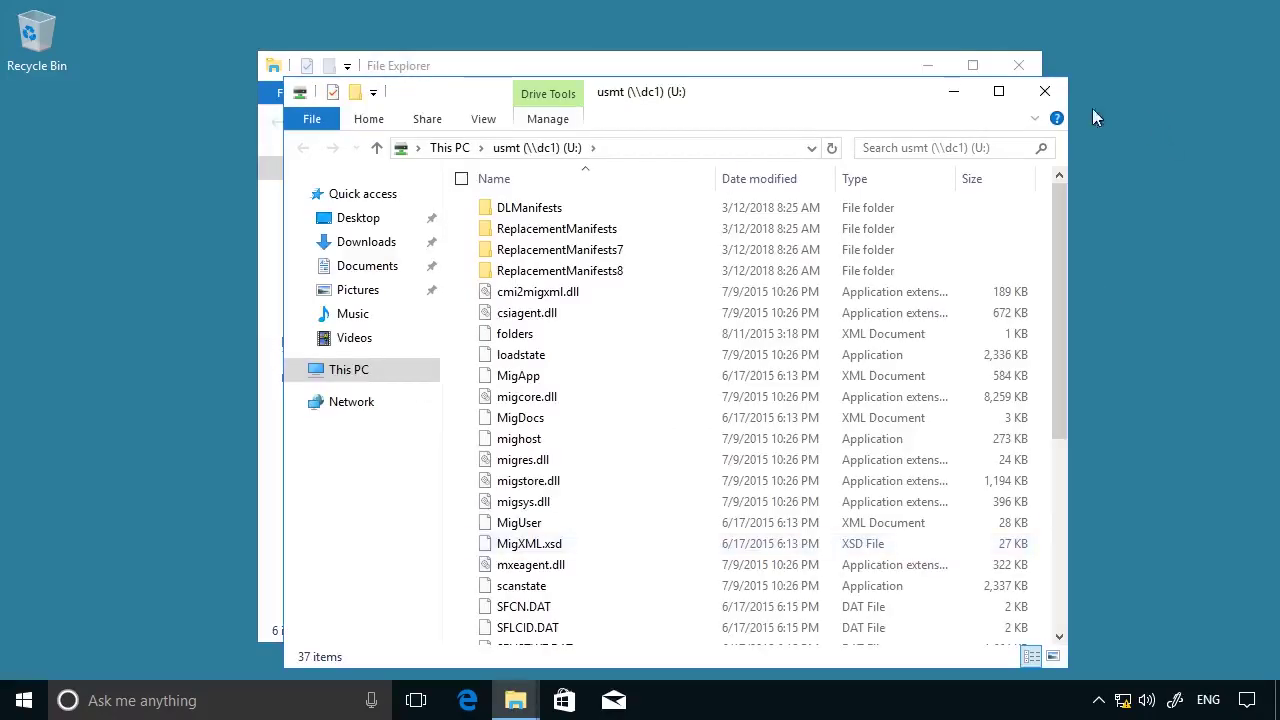
click(1050, 92)
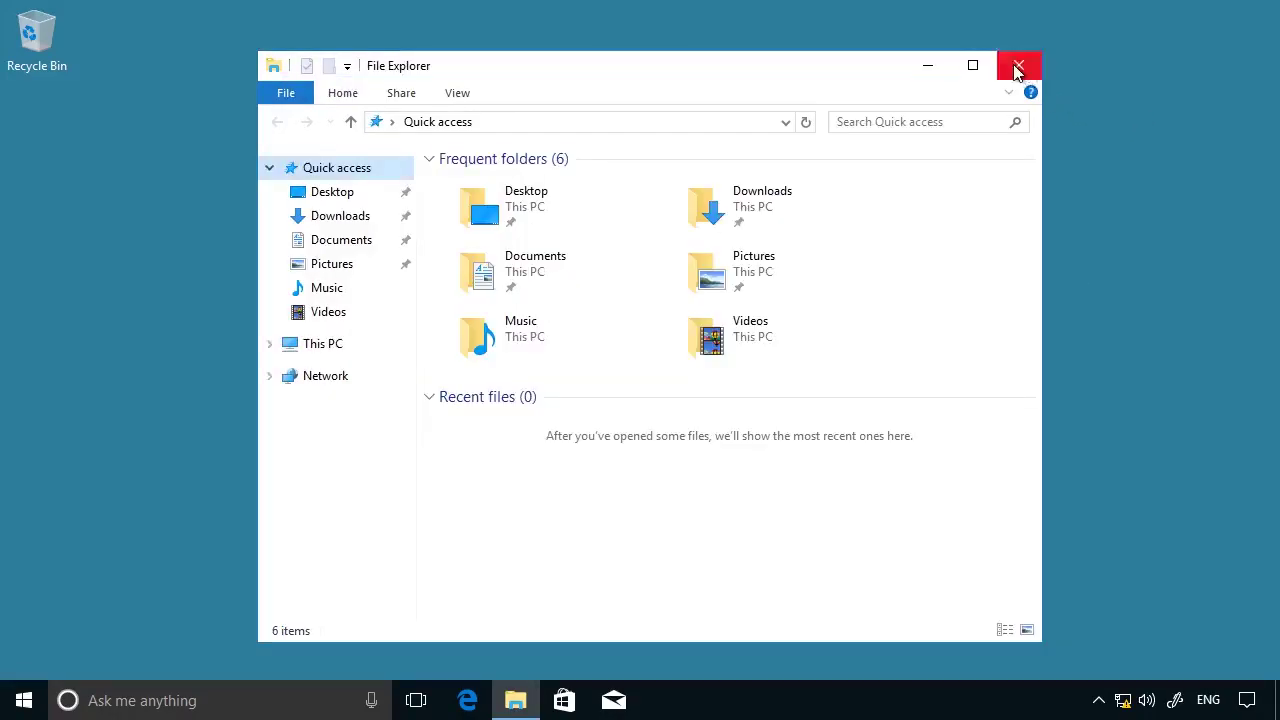
Close Explorer and create a desktop text document named 'This is my file'
click(1017, 68)
right_click(48, 179)
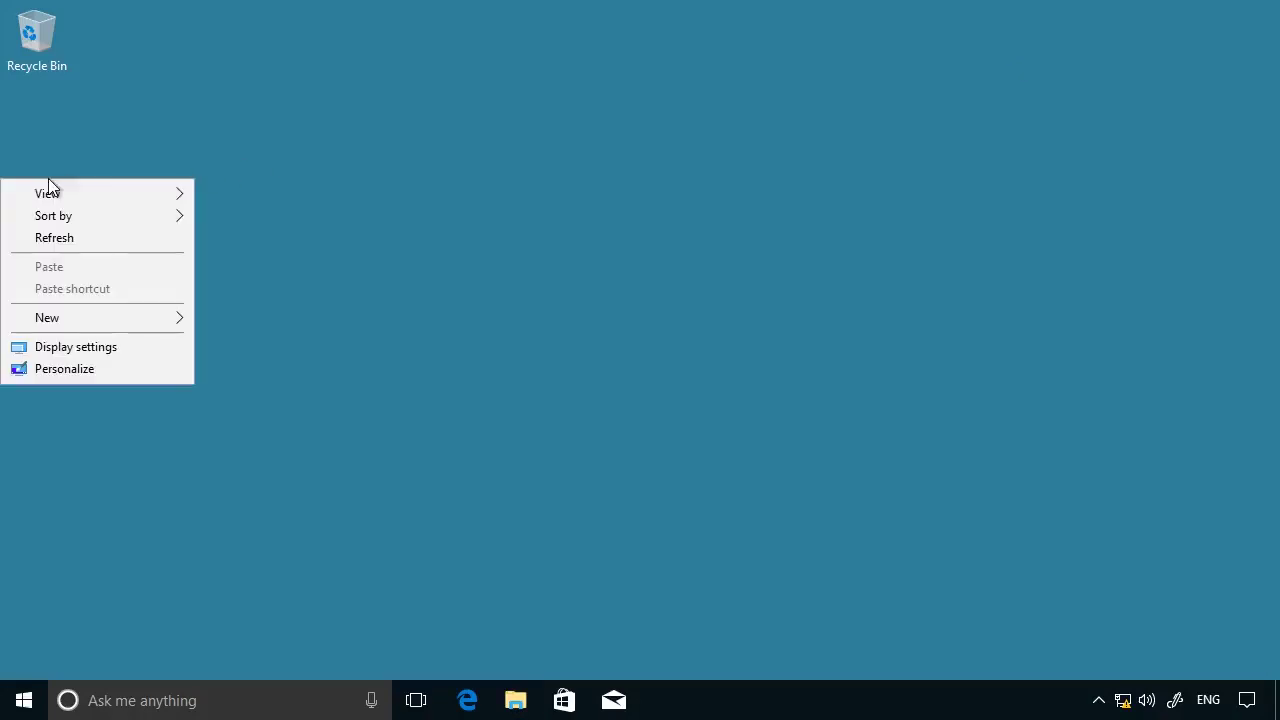
mouse_move(121, 317)
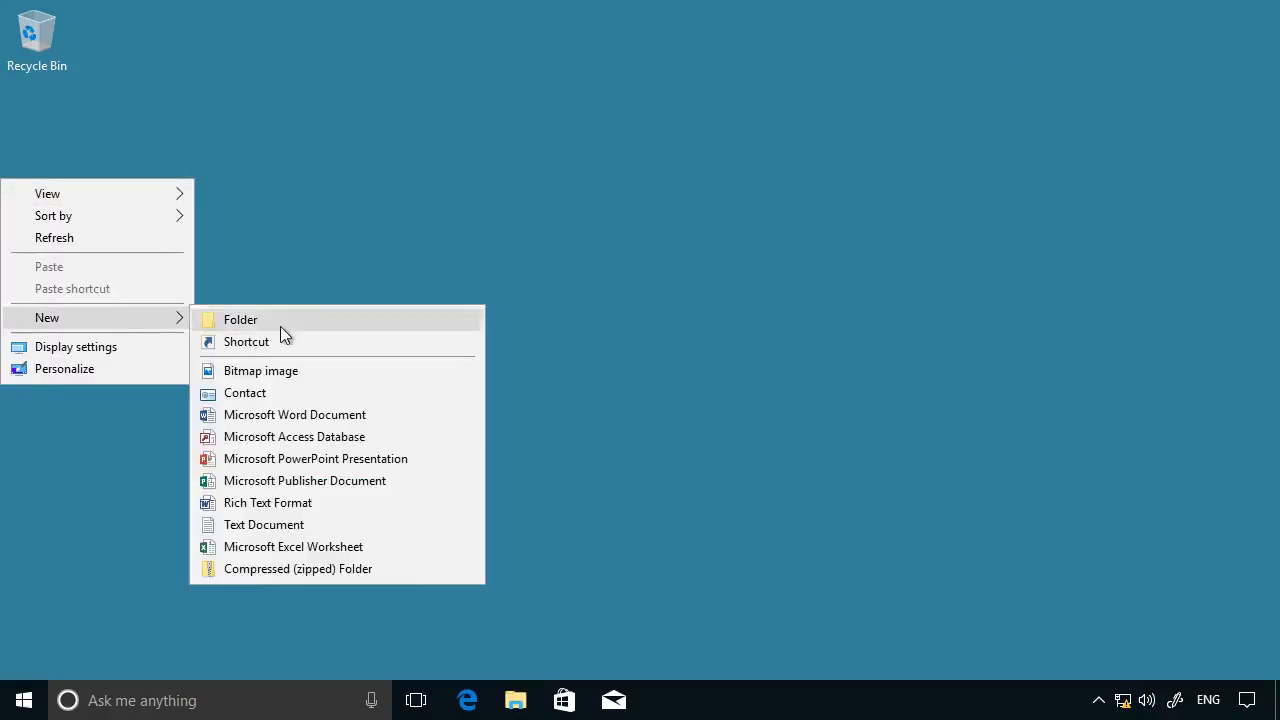
click(254, 525)
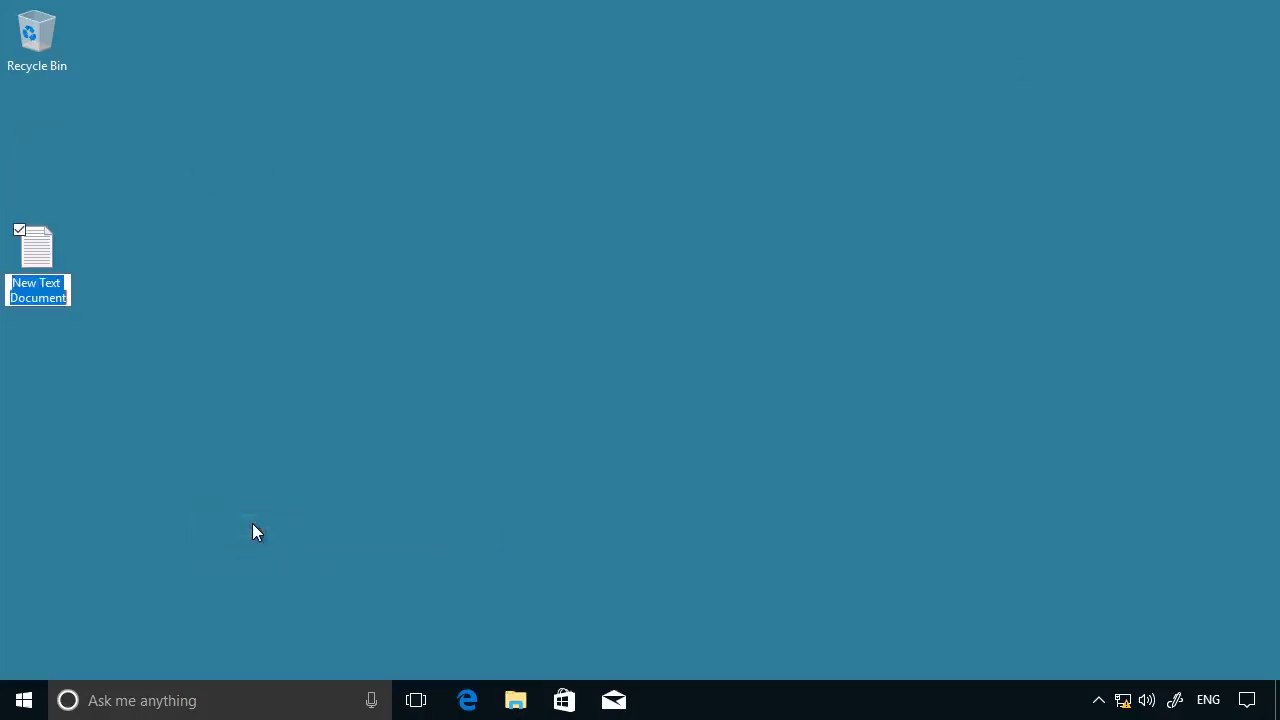
text(This is )
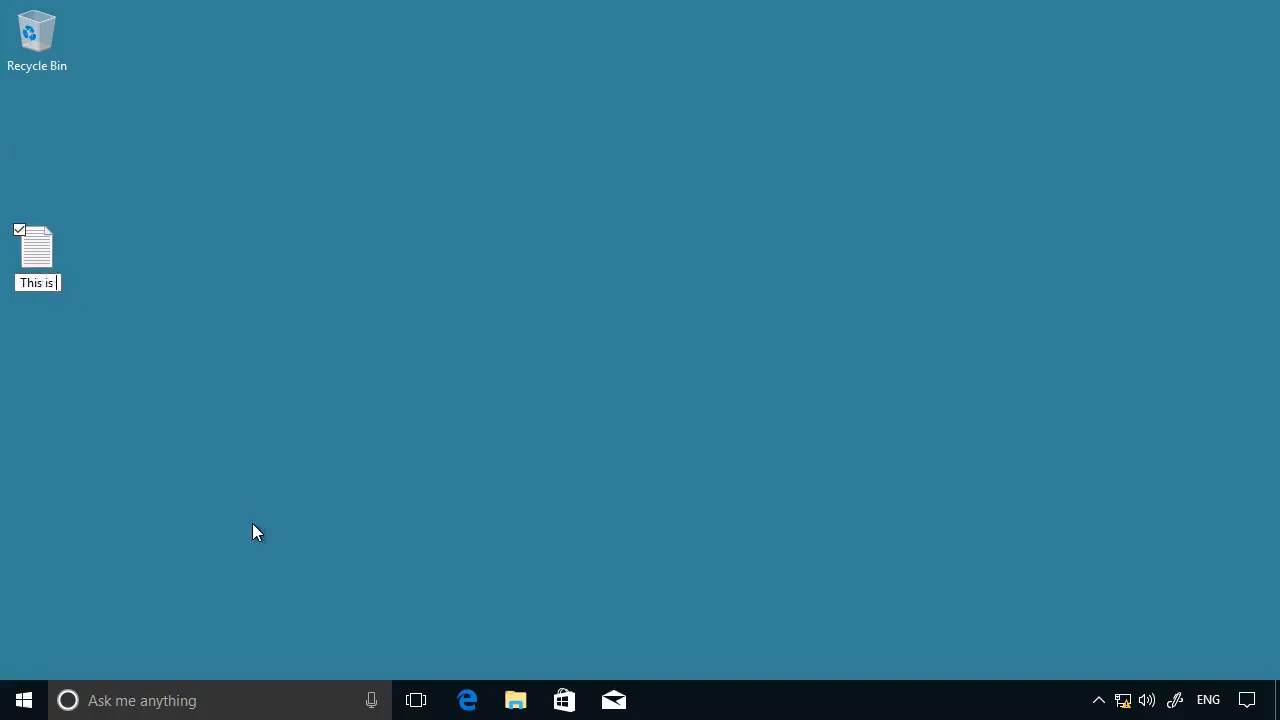
text(my file)
key(Return)
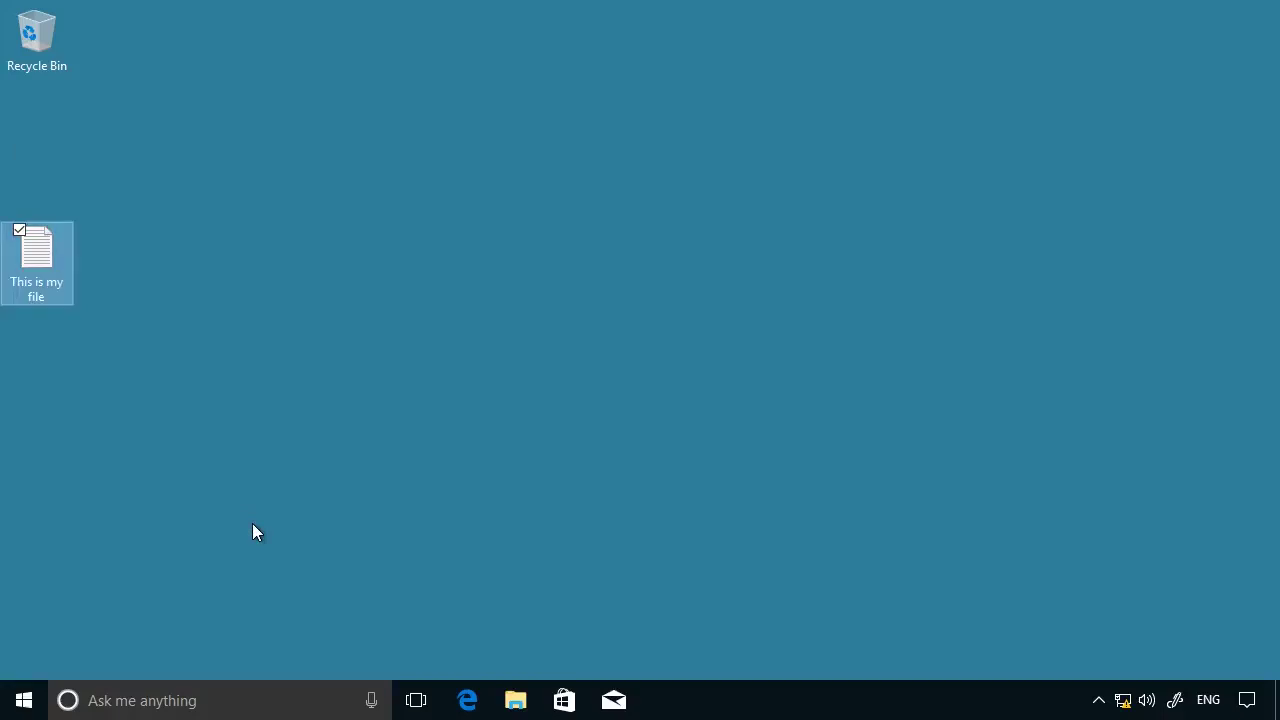
Type 'Content' into the file in Notepad and close Notepad
double_click(35, 258)
text(Con)
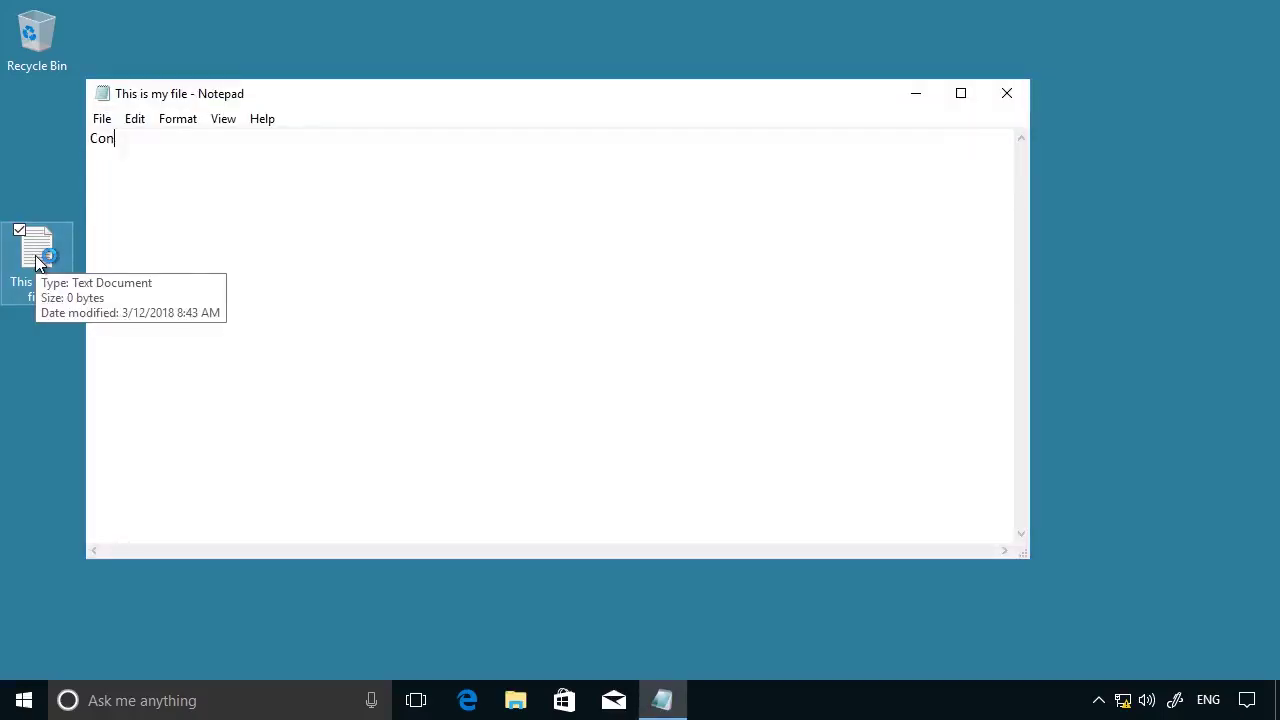
text(tent)
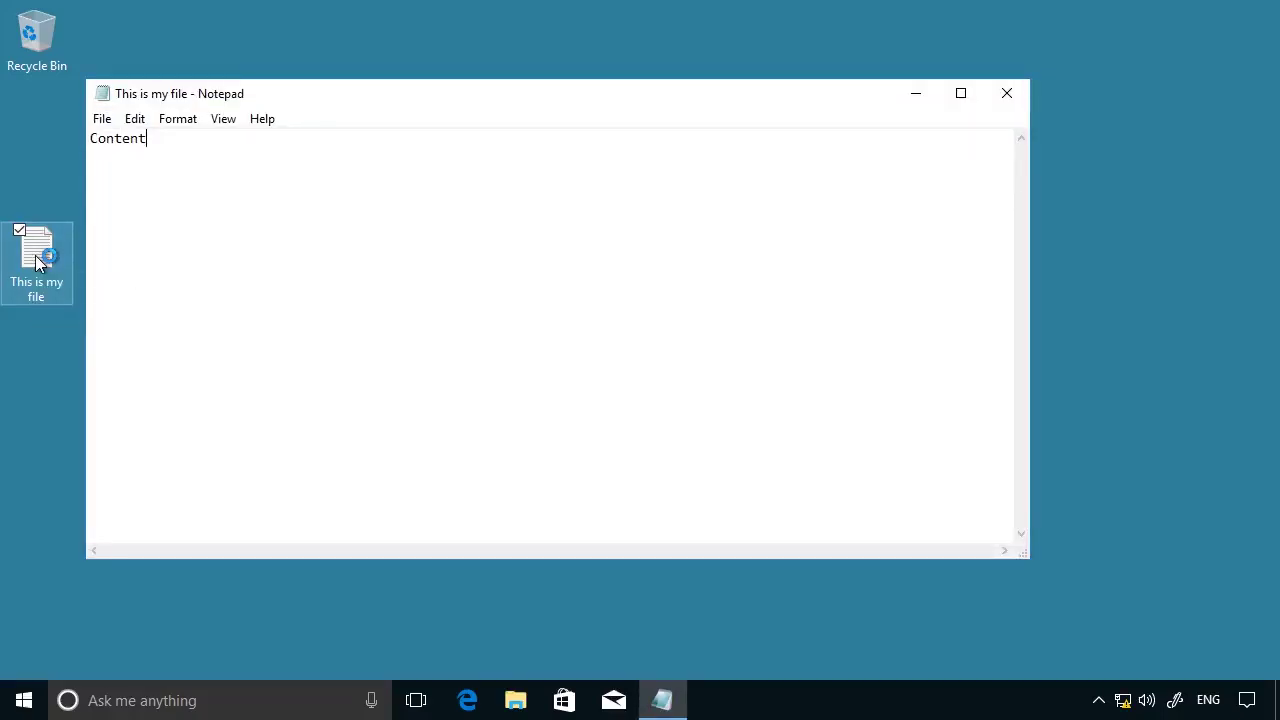
click(1006, 97)
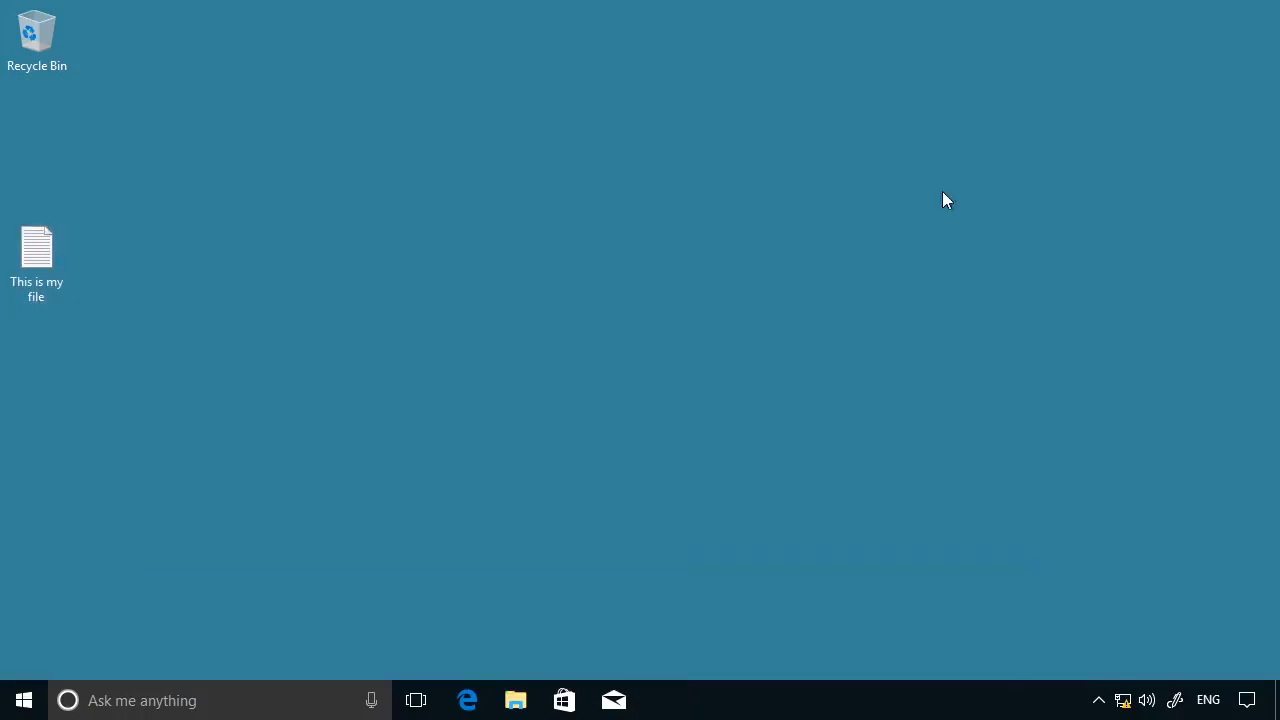
Launch Command Prompt as administrator, switch to drive U: and list its files
click(25, 702)
text(cmd)
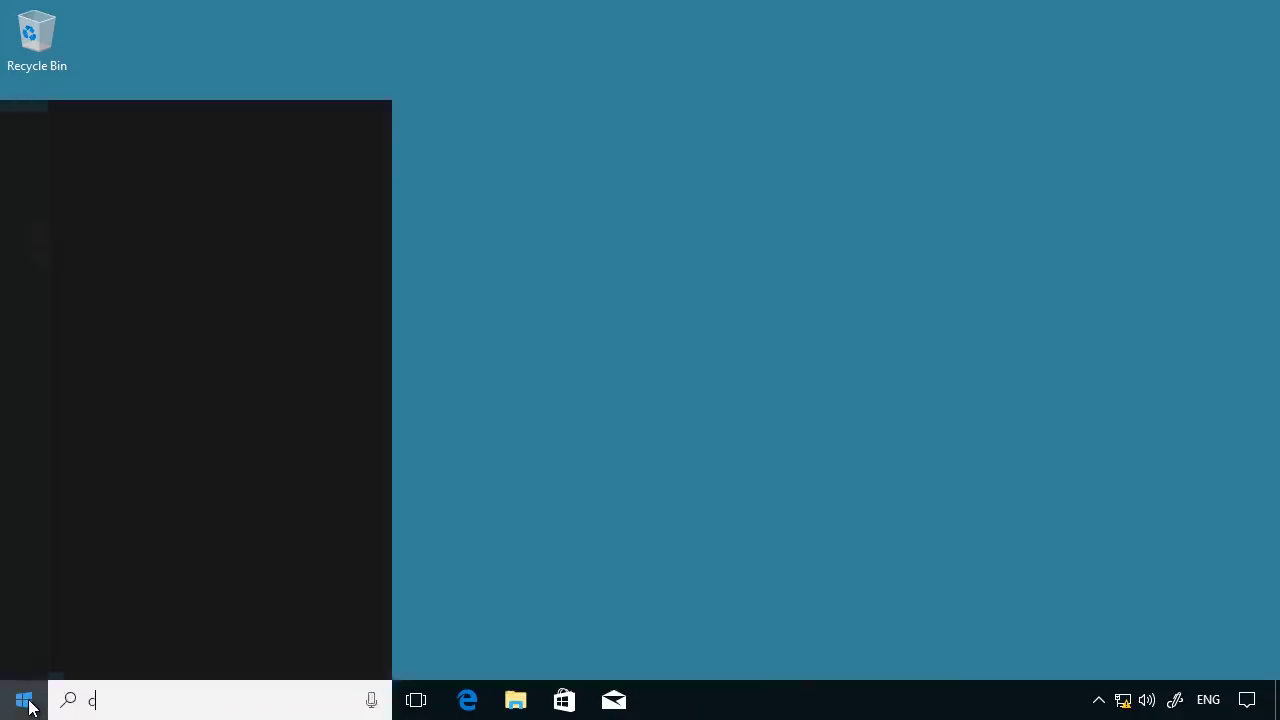
right_click(183, 222)
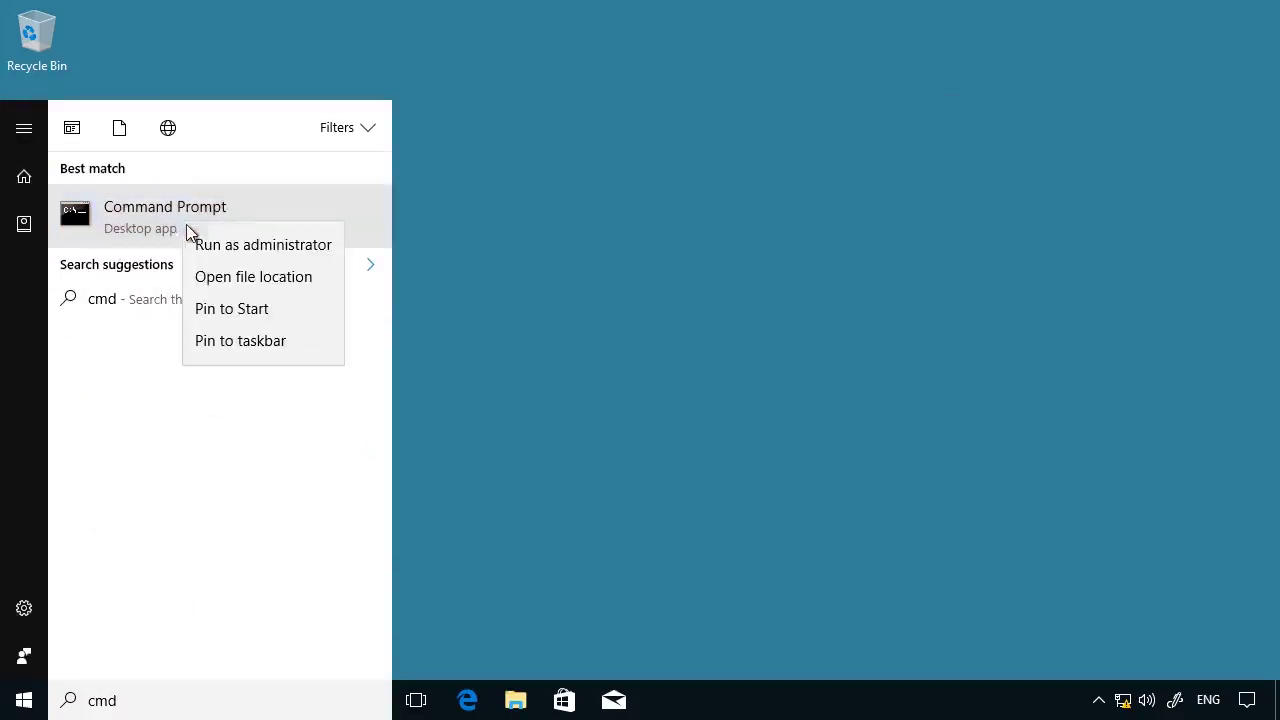
click(231, 243)
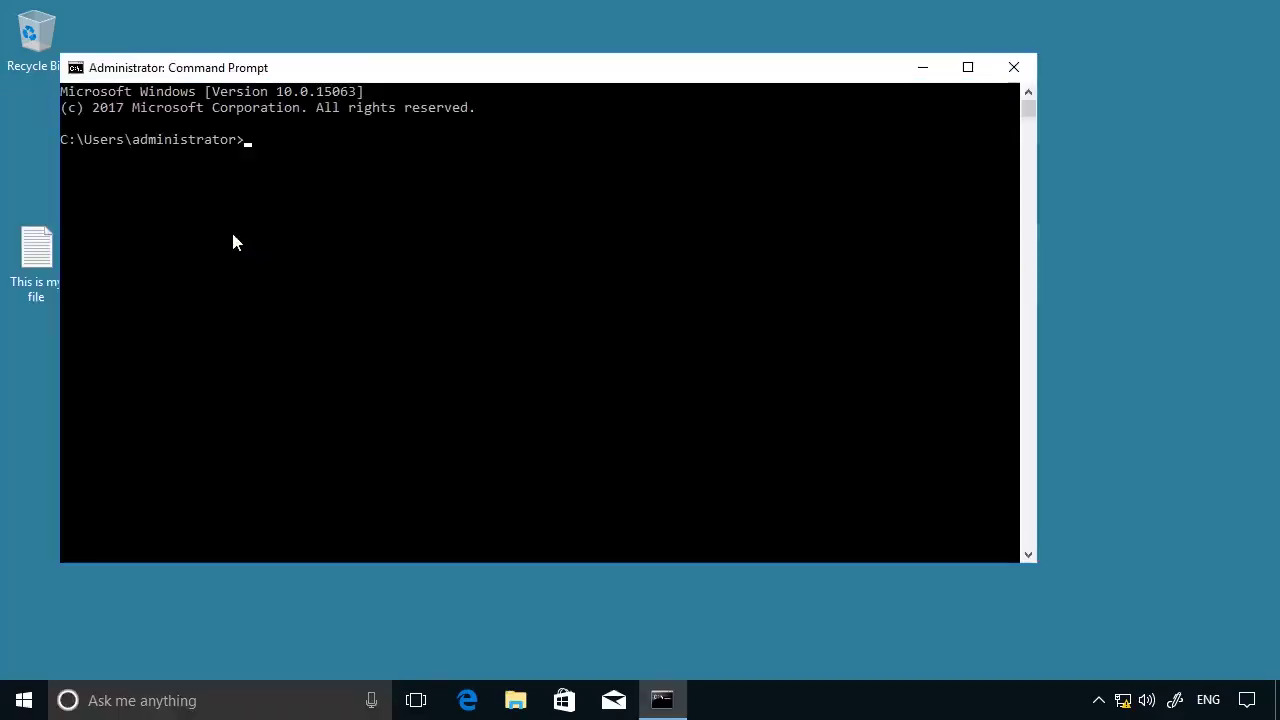
drag(378, 71, 432, 85)
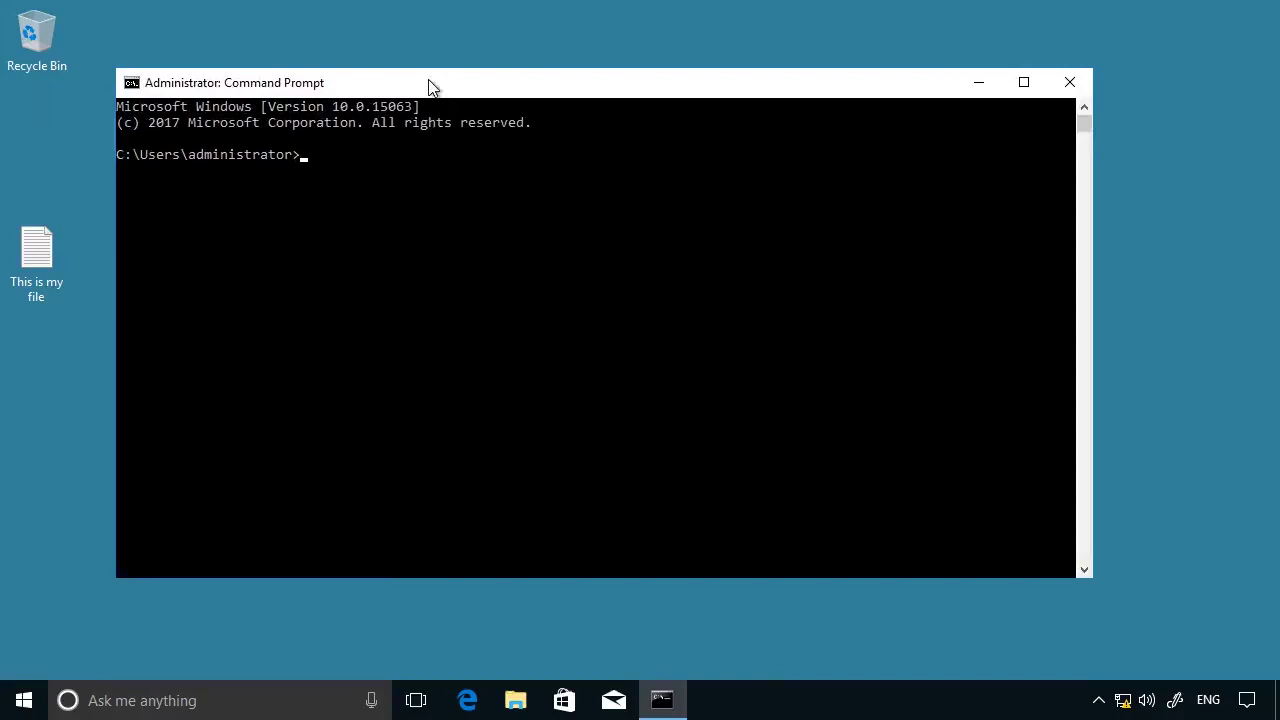
text(u:)
key(Return)
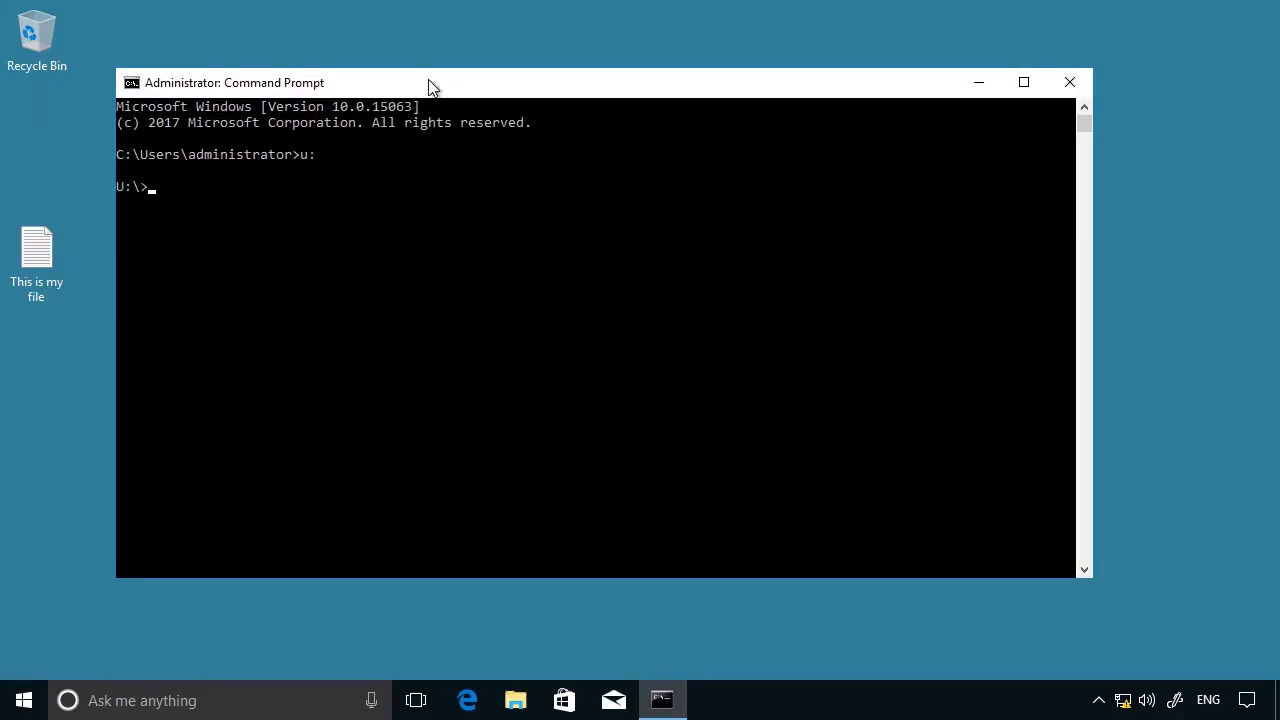
key(Return)
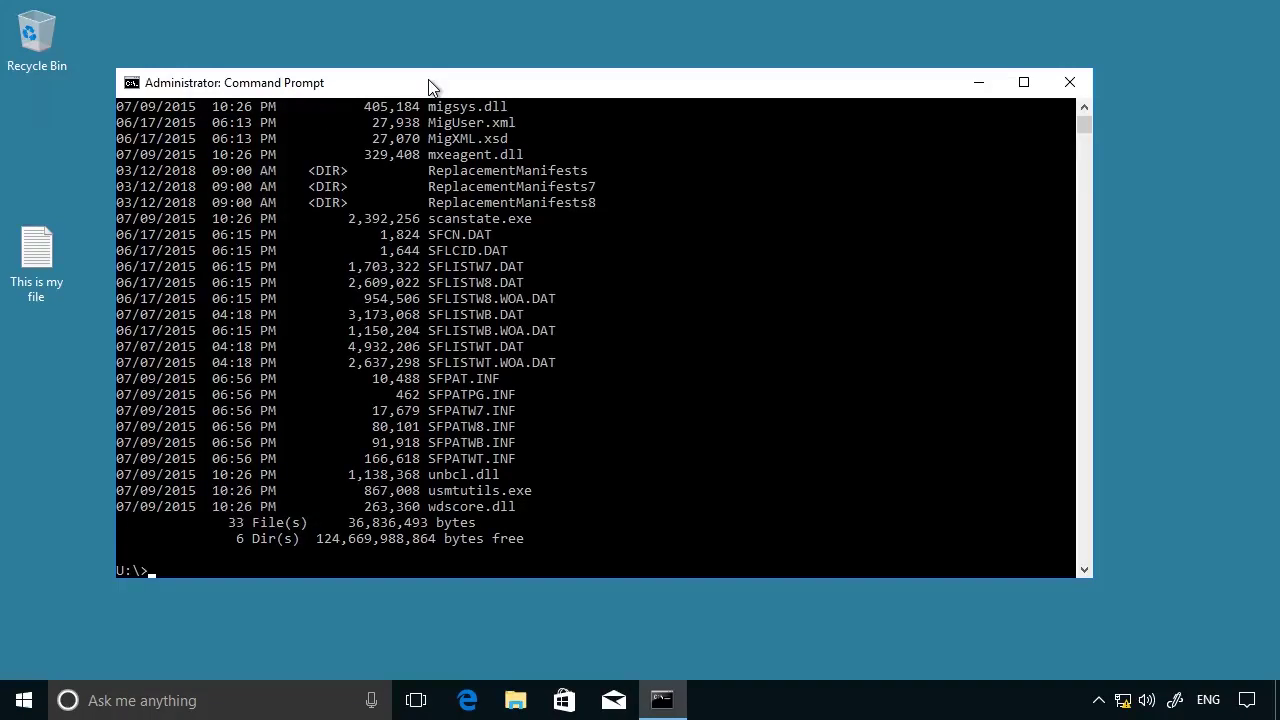
Clear the console and run Scanstate \\DC1\MigStore\CL1\ /i:migapp.xml /i:miguser.xml /o
text(cls)
key(Return)
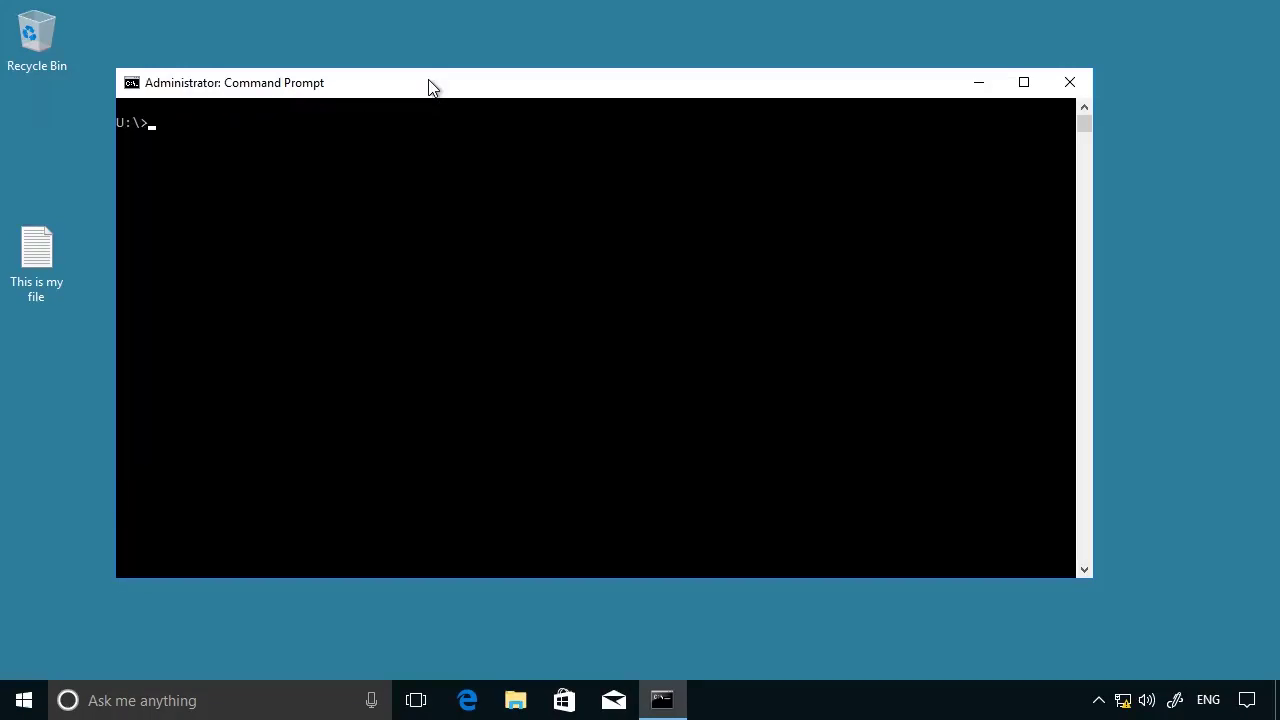
text(Scanstate \\DC1\MigStore\CL1\ /i:migapp.xml /i:miguser.xml /o)
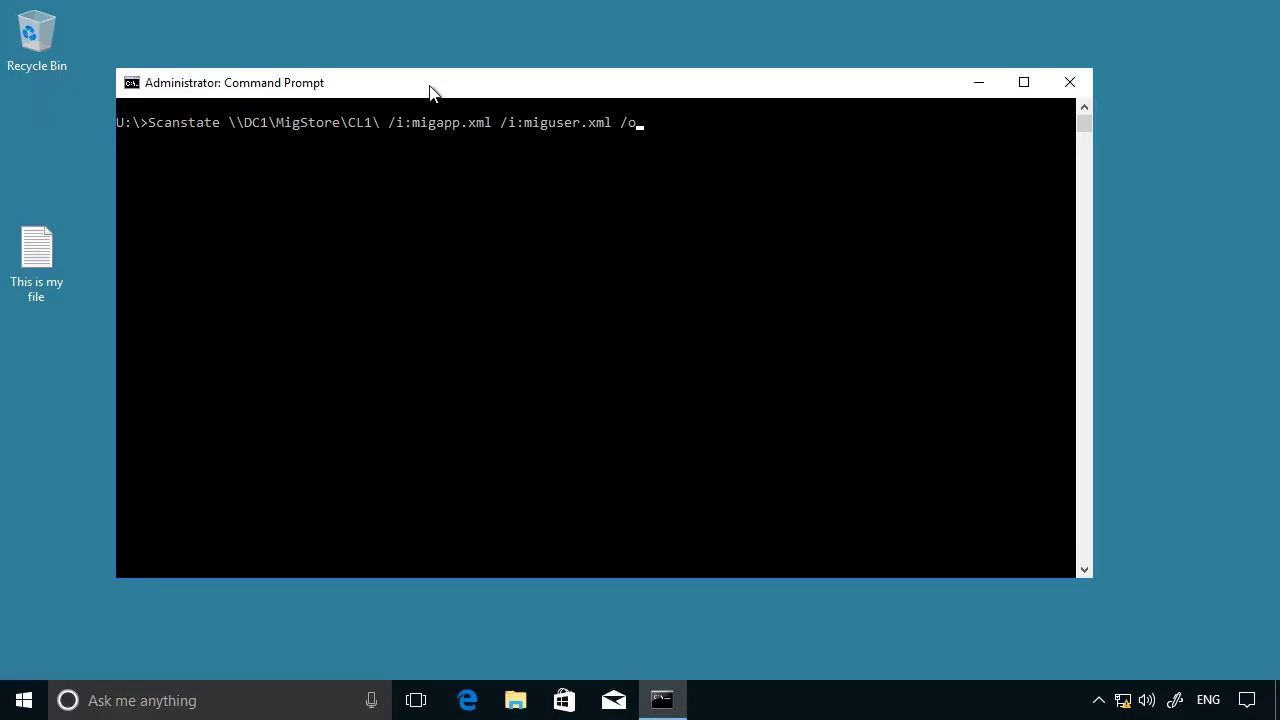
key(Return)
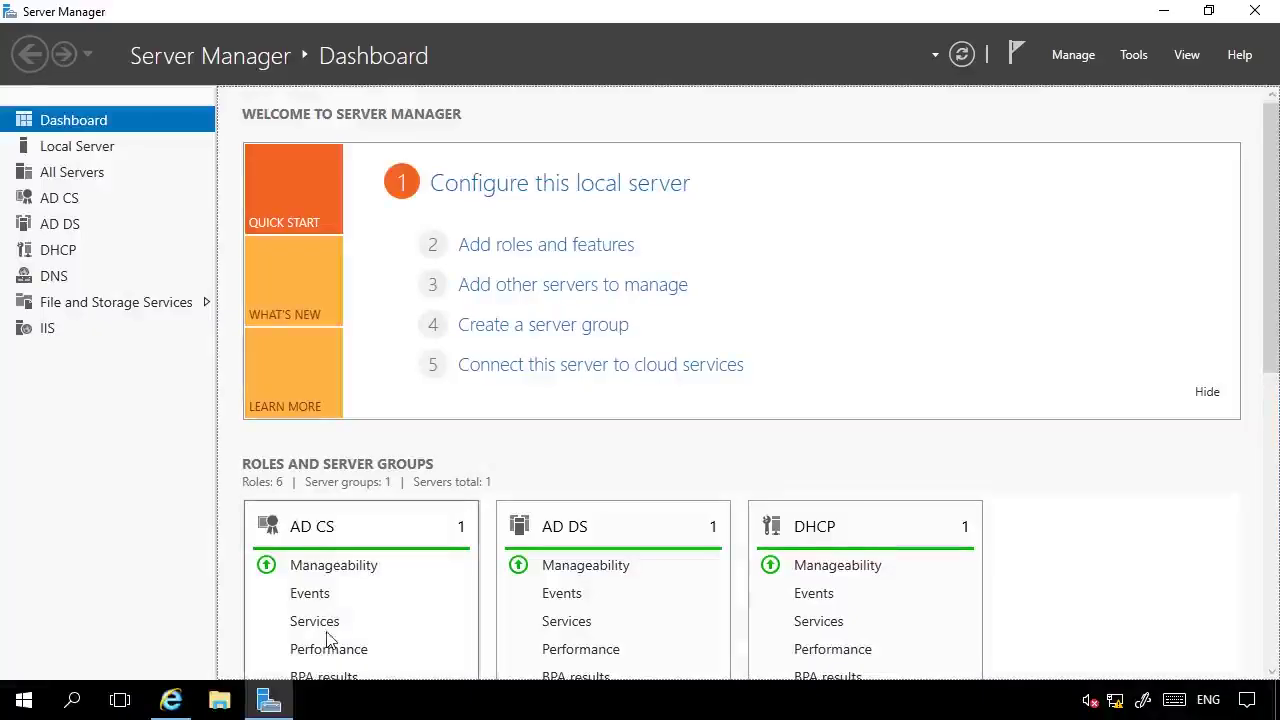
On the server, browse to C:\MigStore\CL1\USMT to confirm USMT.MIG exists, then close it
click(220, 703)
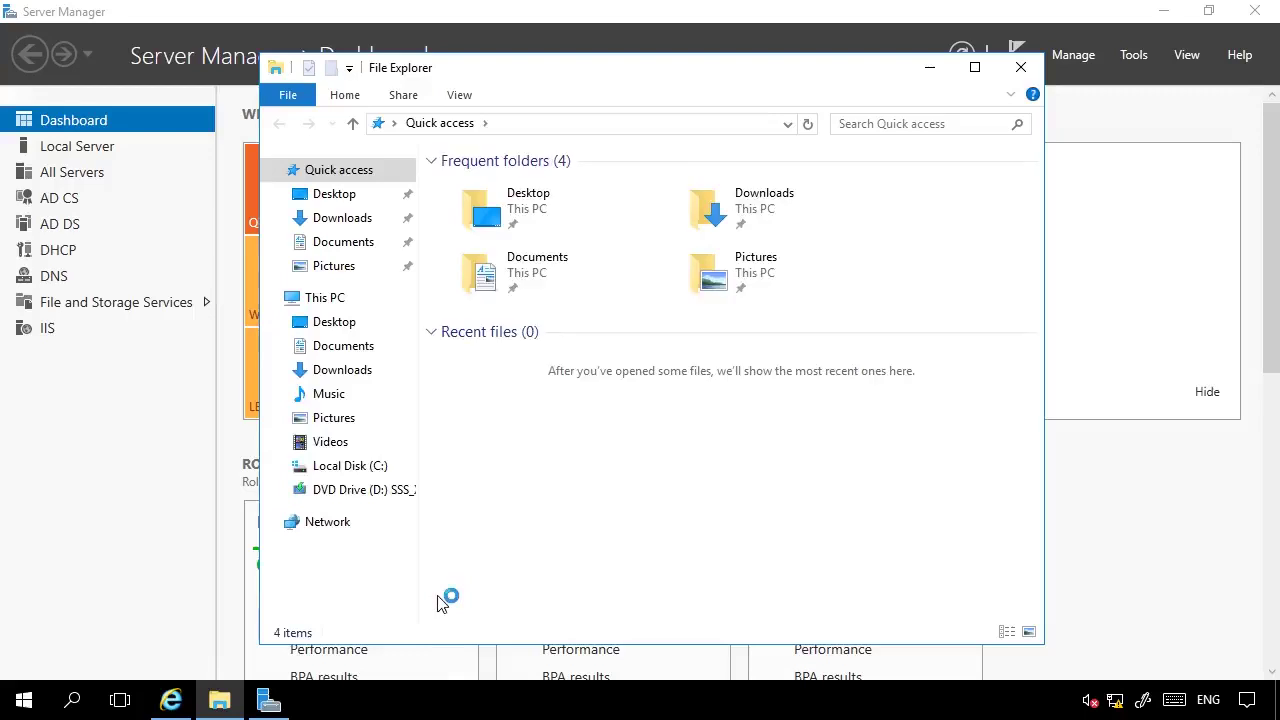
click(350, 466)
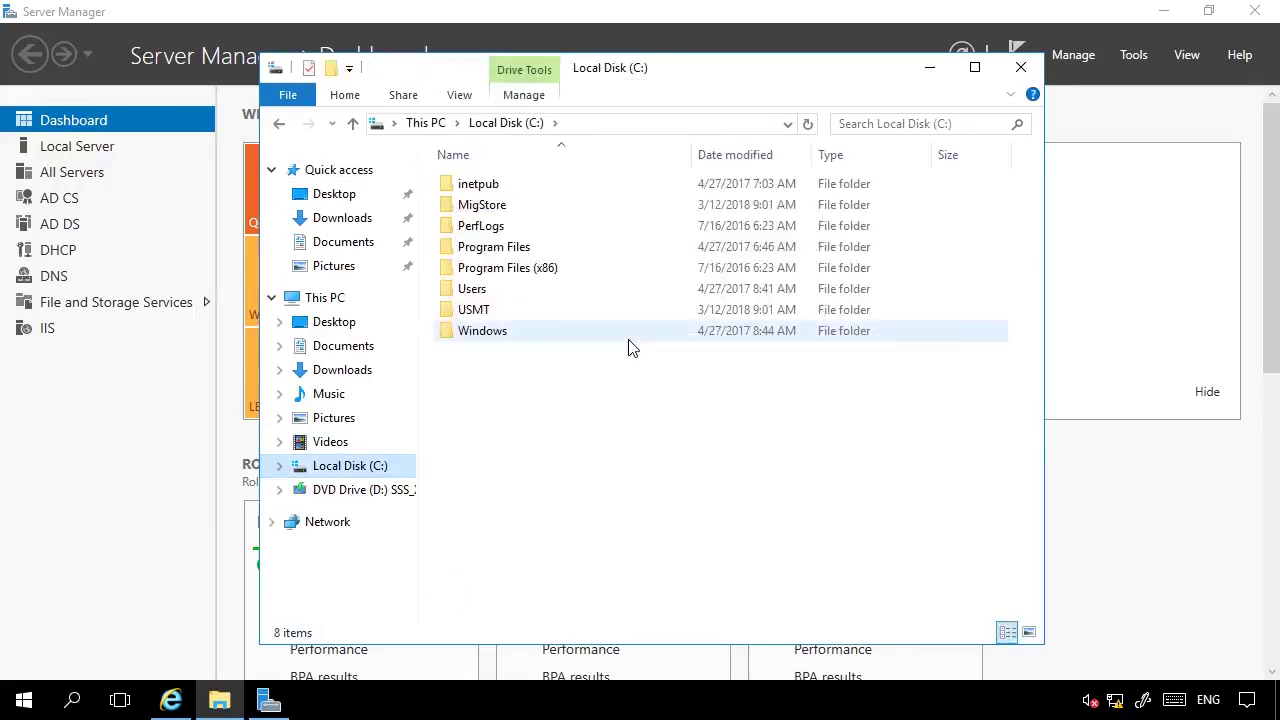
double_click(520, 205)
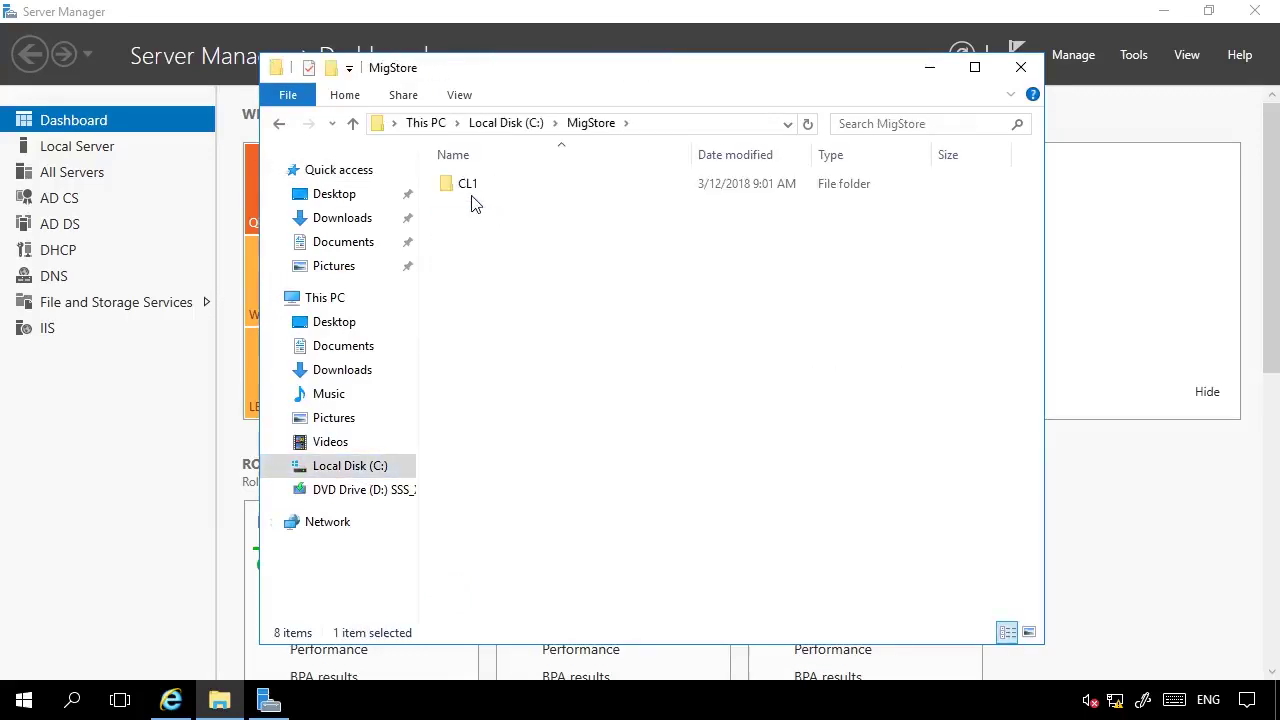
click(481, 195)
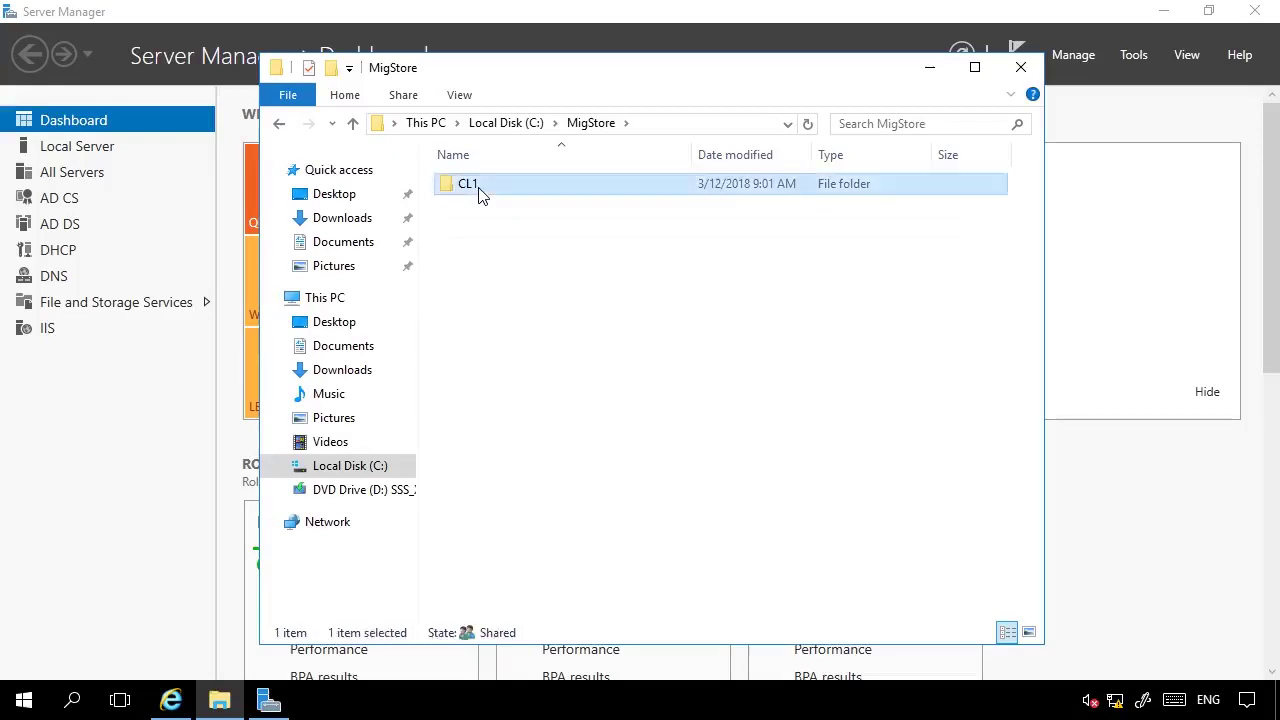
double_click(481, 195)
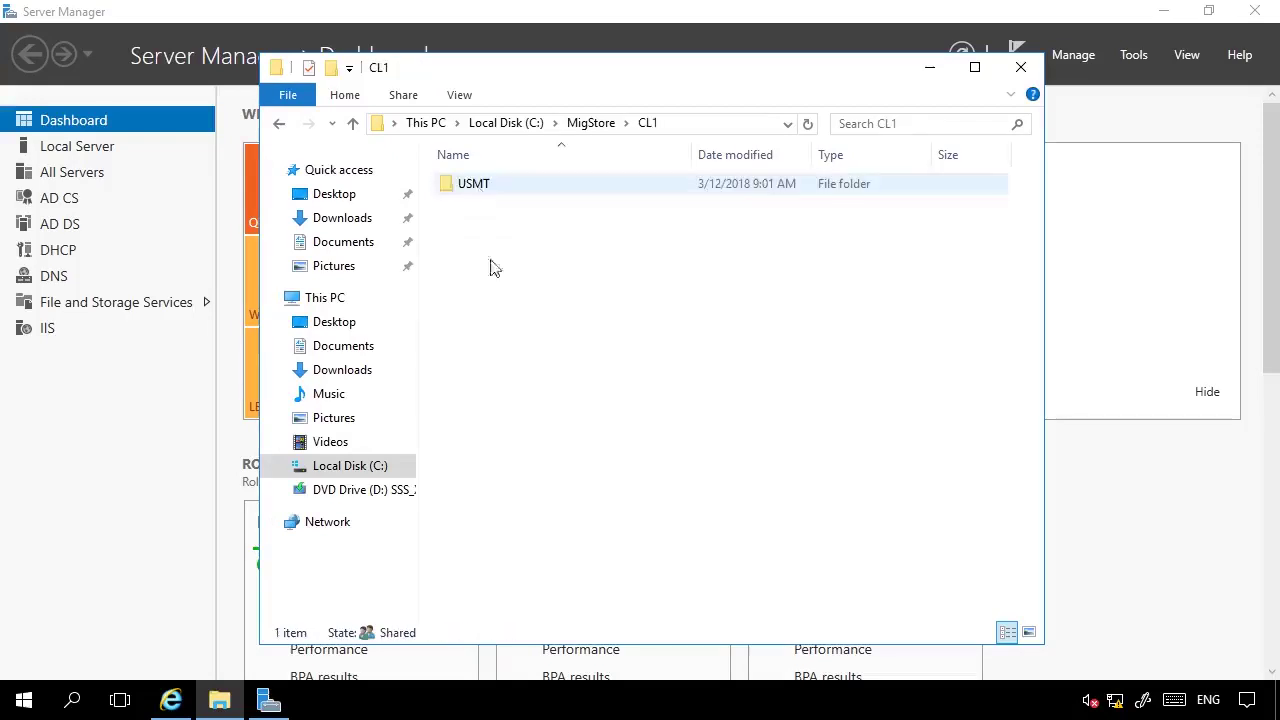
double_click(487, 192)
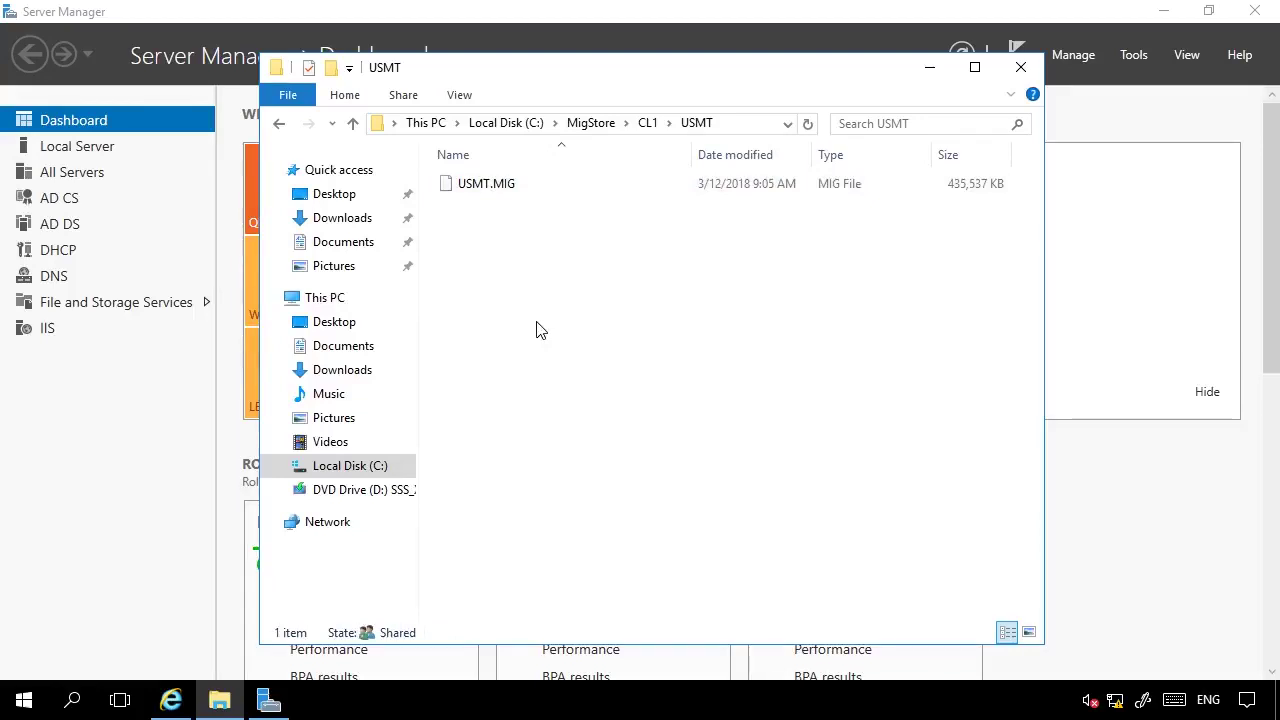
click(1021, 68)
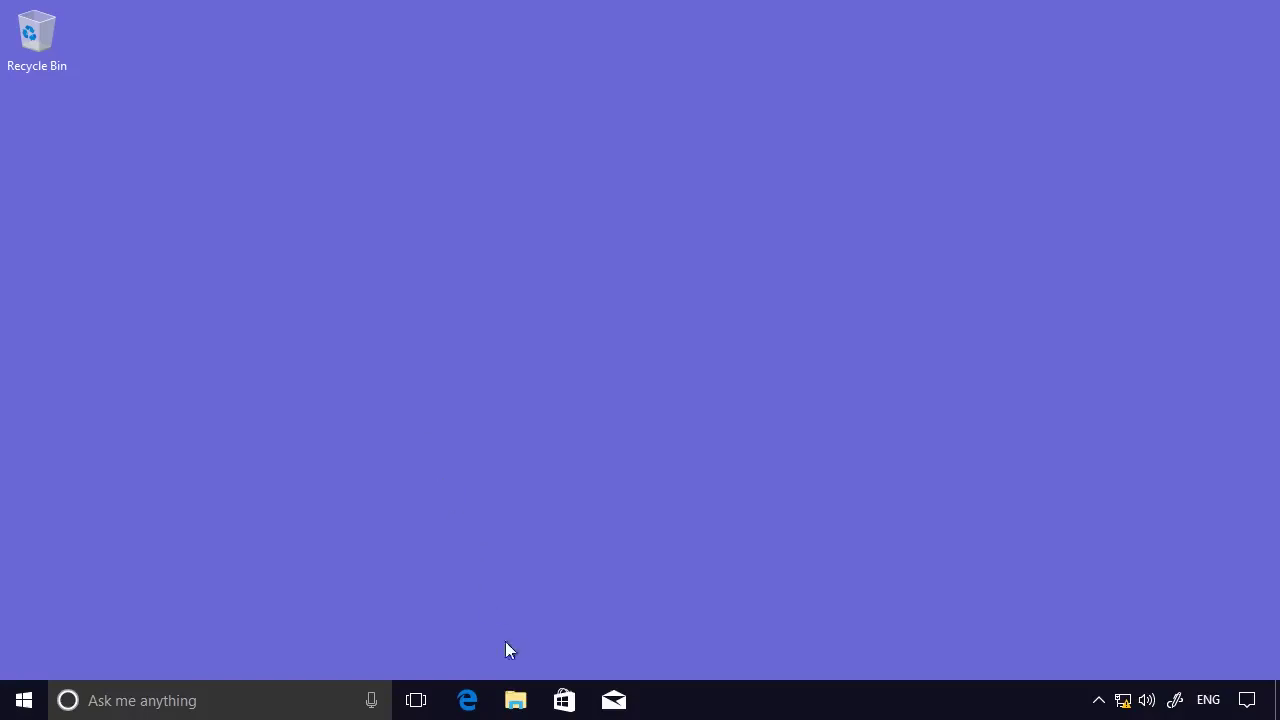
From This PC, map drive U: to \\dc1\usmt, then close both Explorer windows
right_click(521, 700)
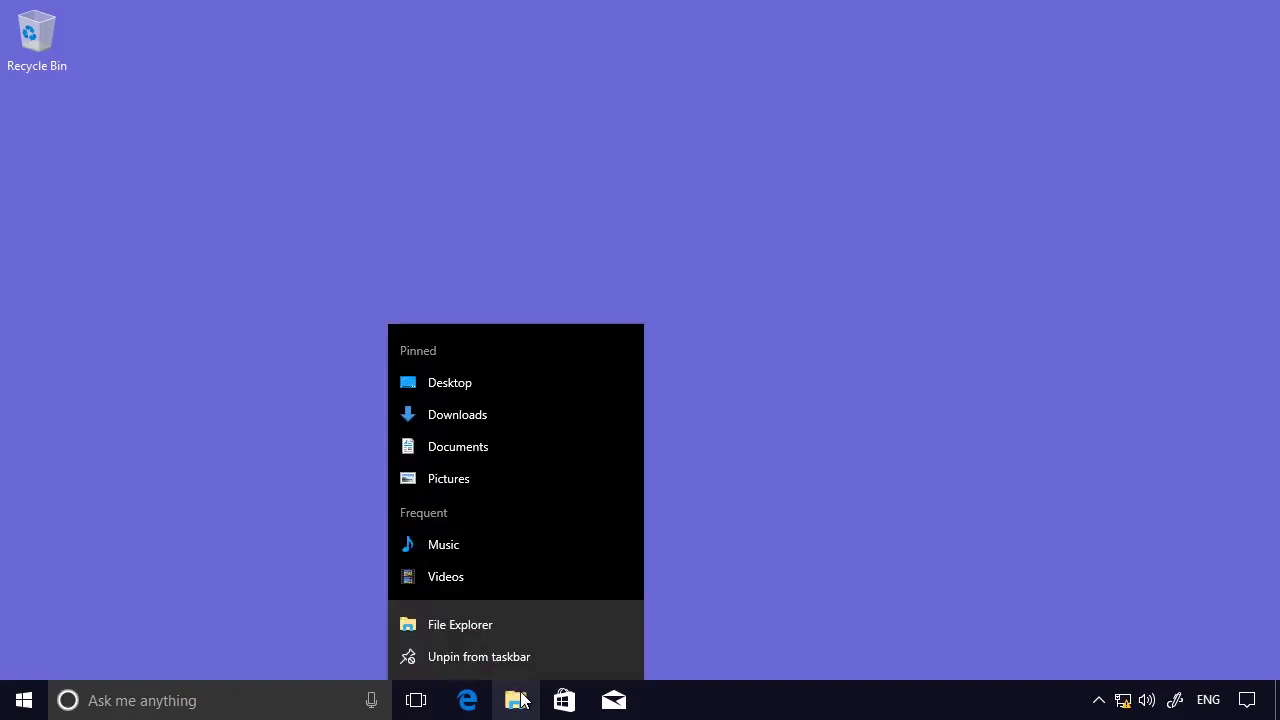
click(436, 624)
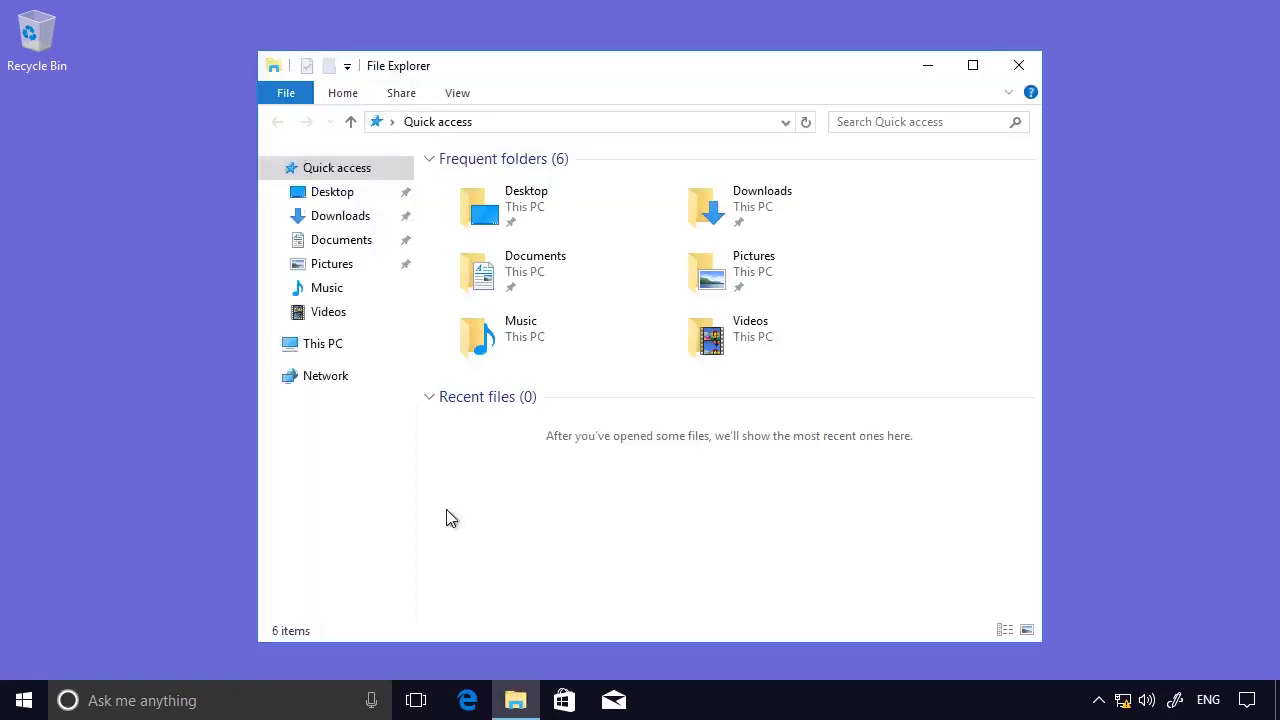
right_click(331, 354)
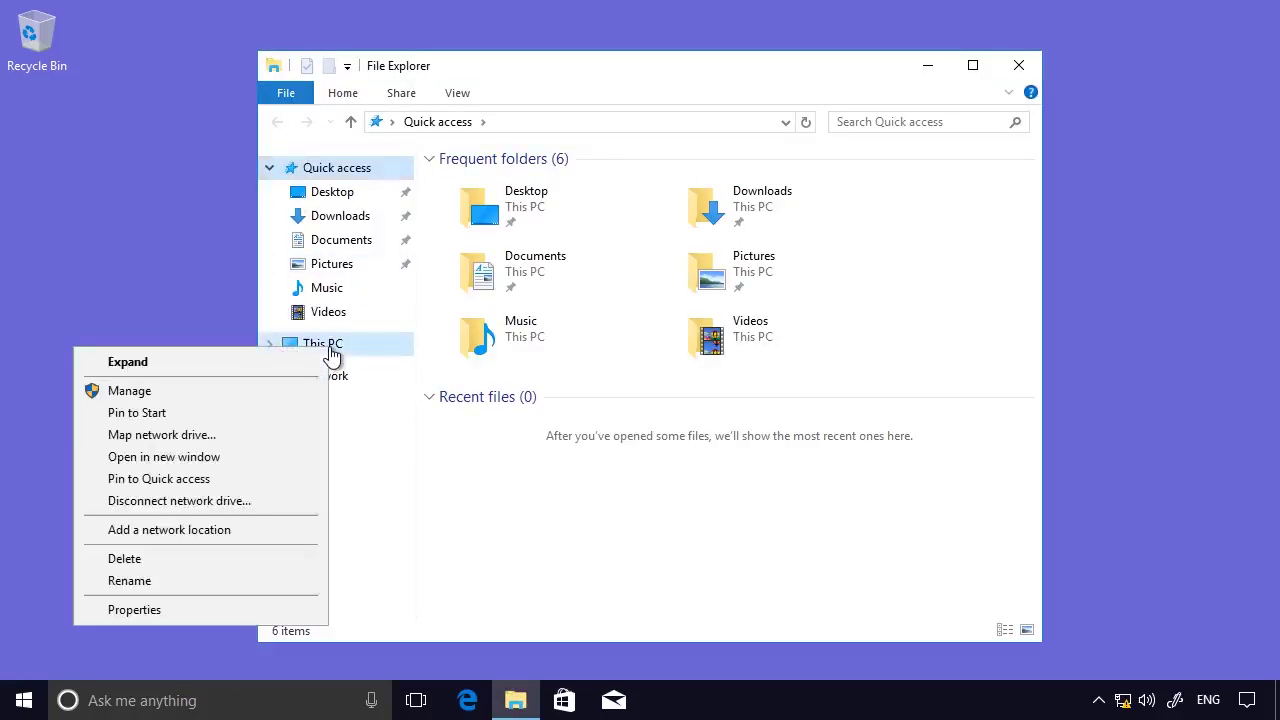
click(176, 434)
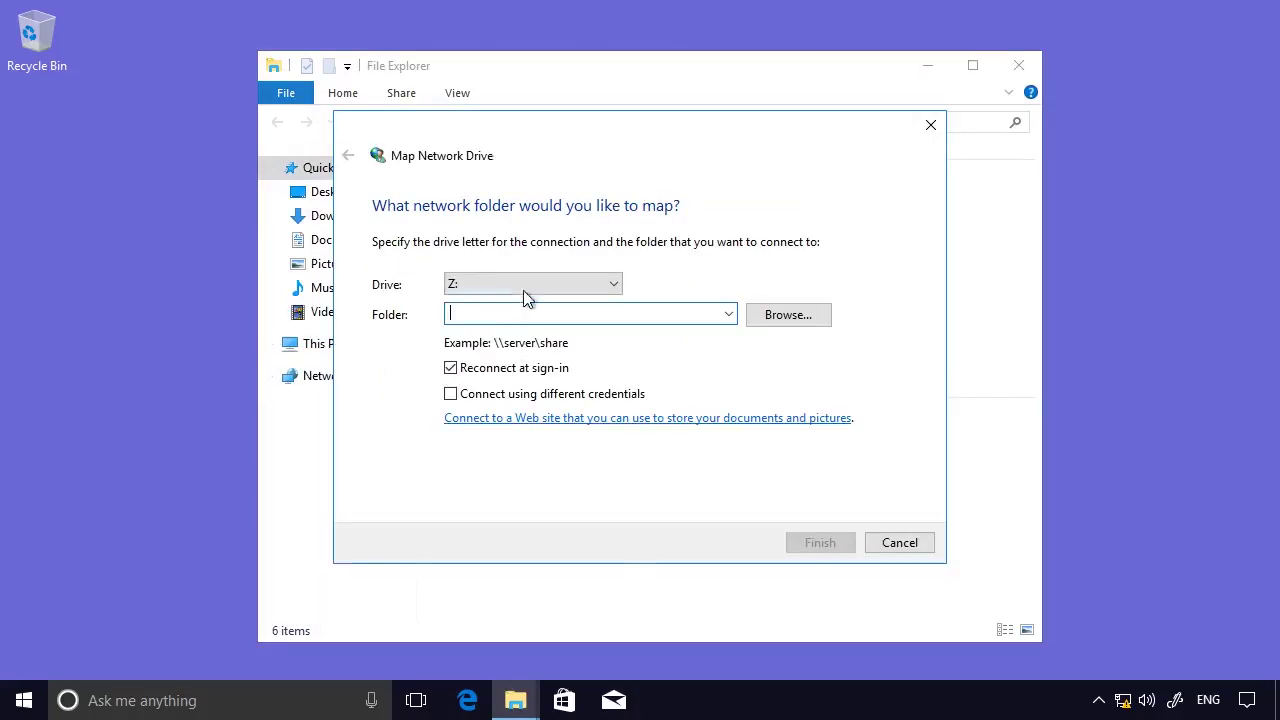
click(524, 292)
click(477, 378)
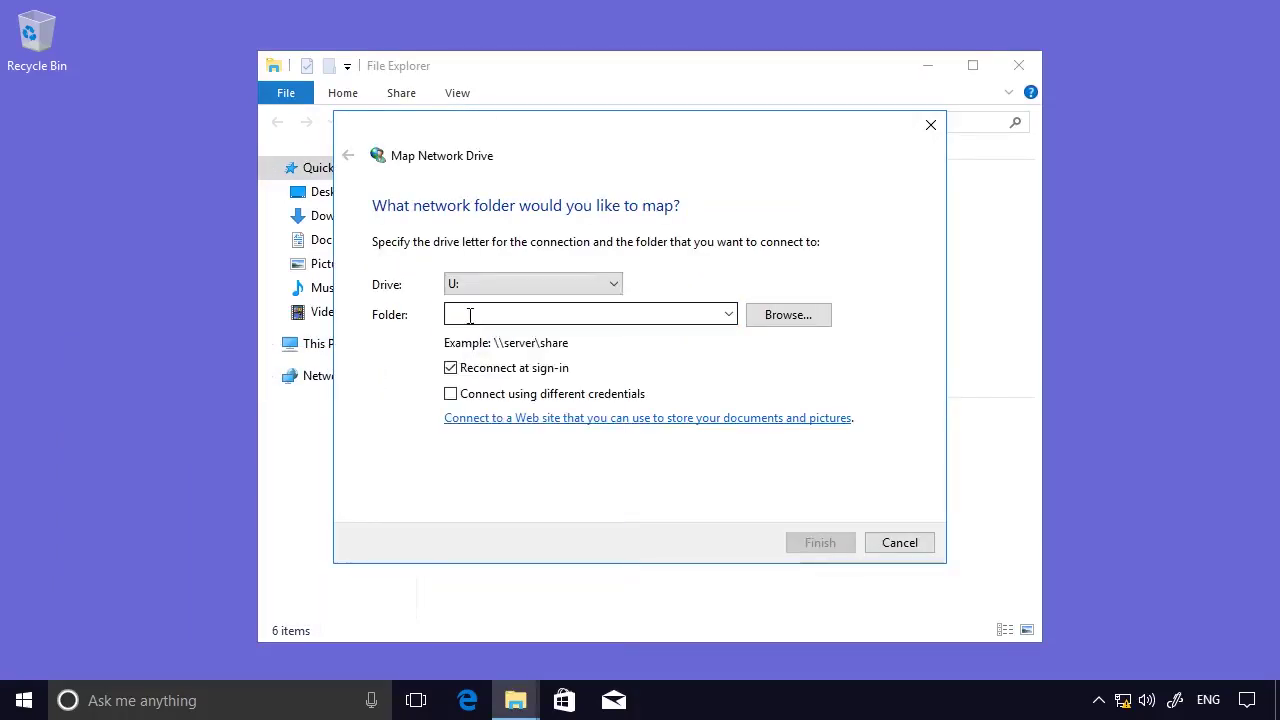
click(470, 316)
text(\\dc1\)
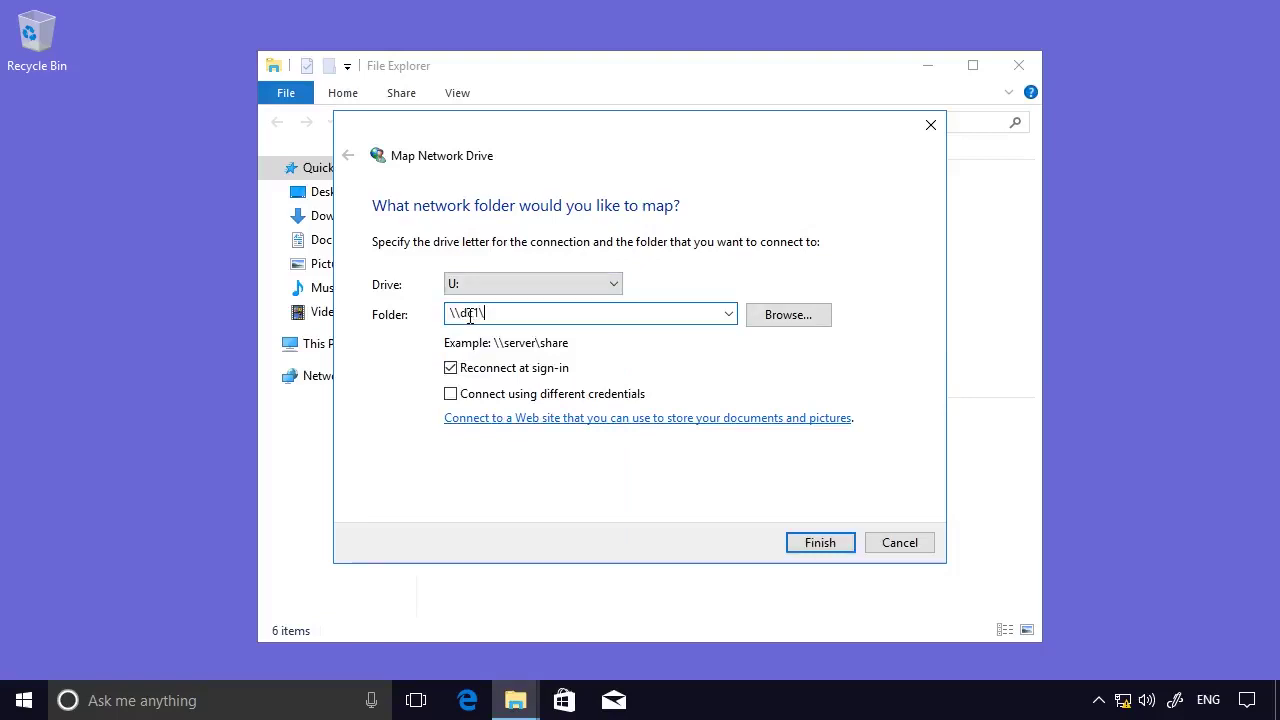
text(usmt)
click(800, 538)
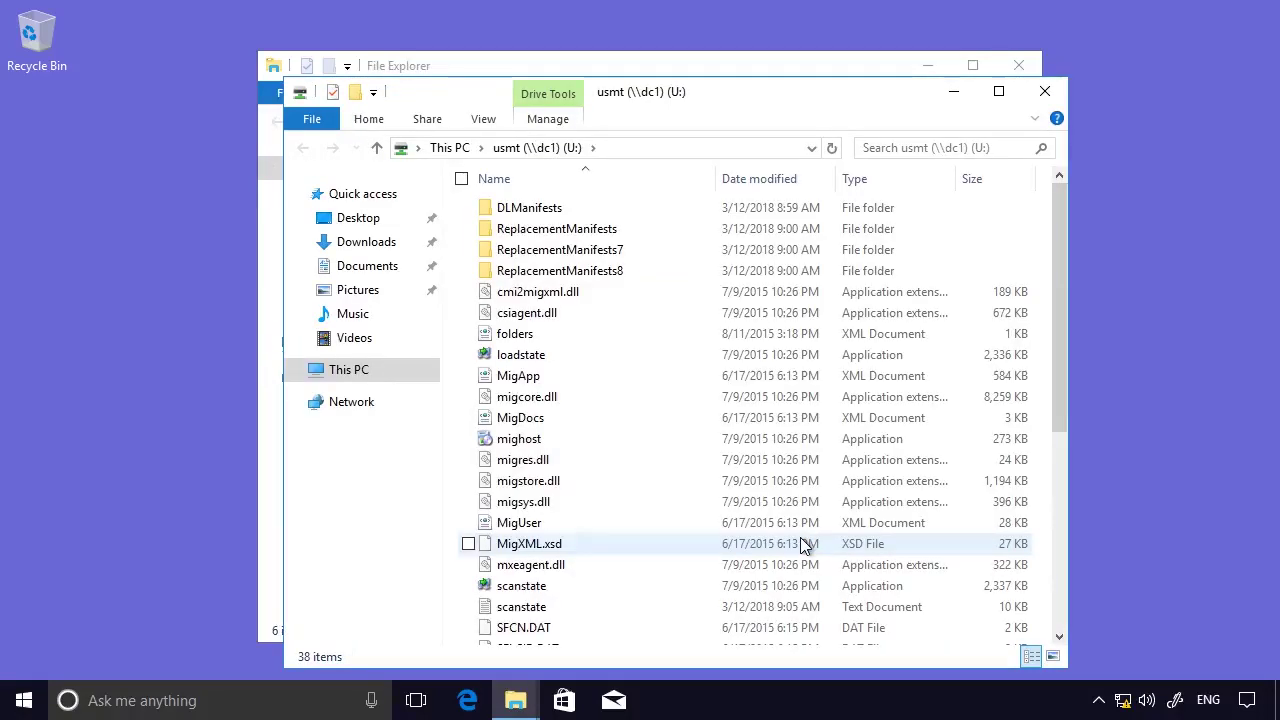
click(1044, 91)
click(1020, 64)
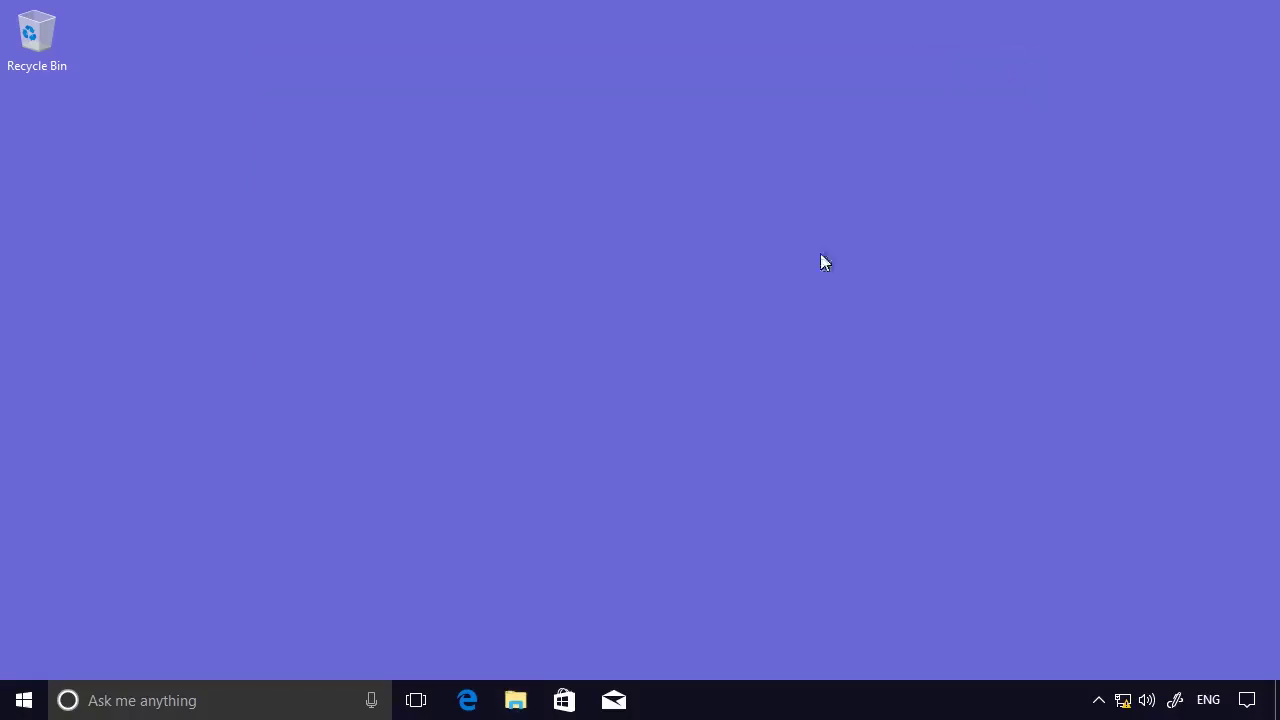
Open an administrator Command Prompt, switch to drive U: and list the USMT tools with dir
click(16, 708)
text(cmd)
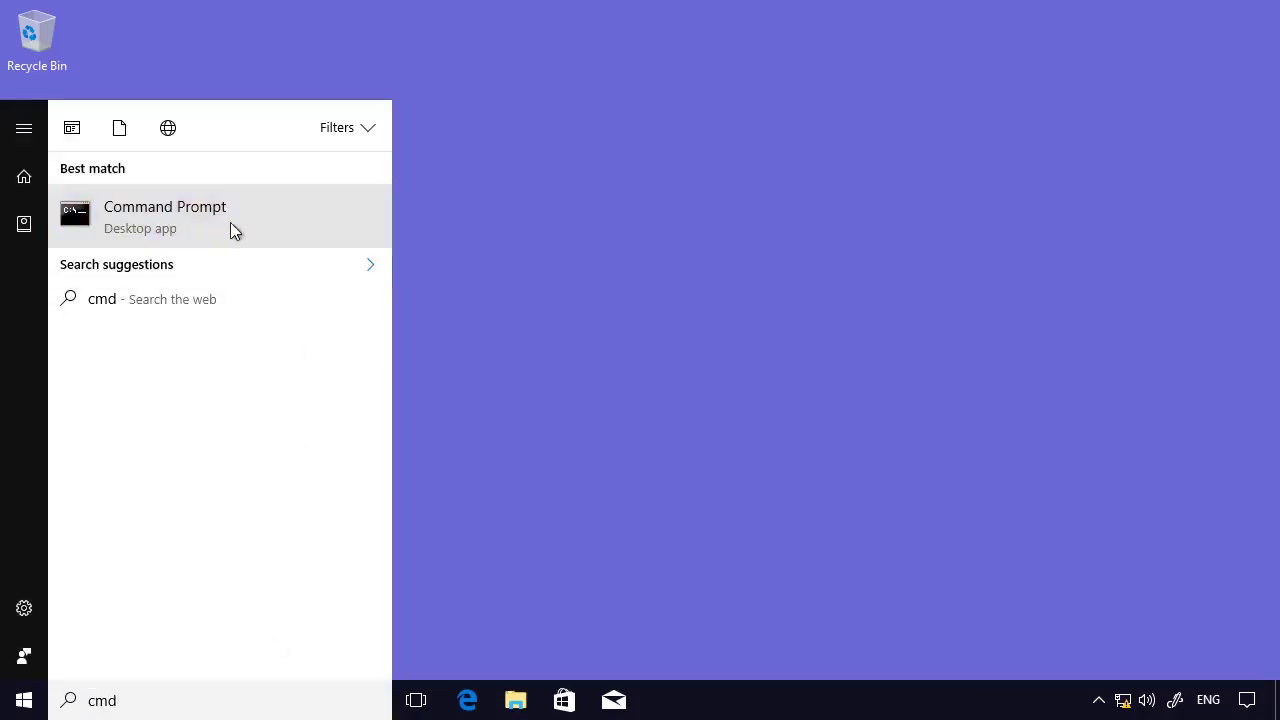
right_click(230, 226)
click(264, 241)
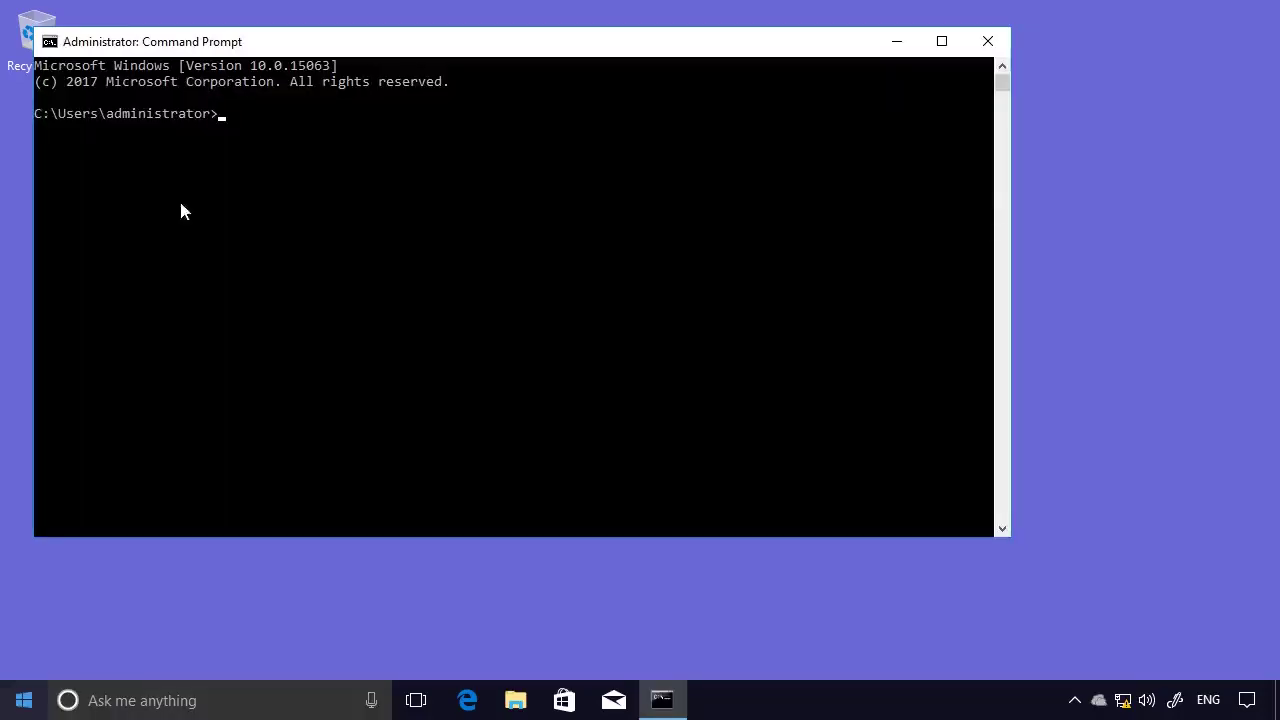
drag(326, 53, 393, 54)
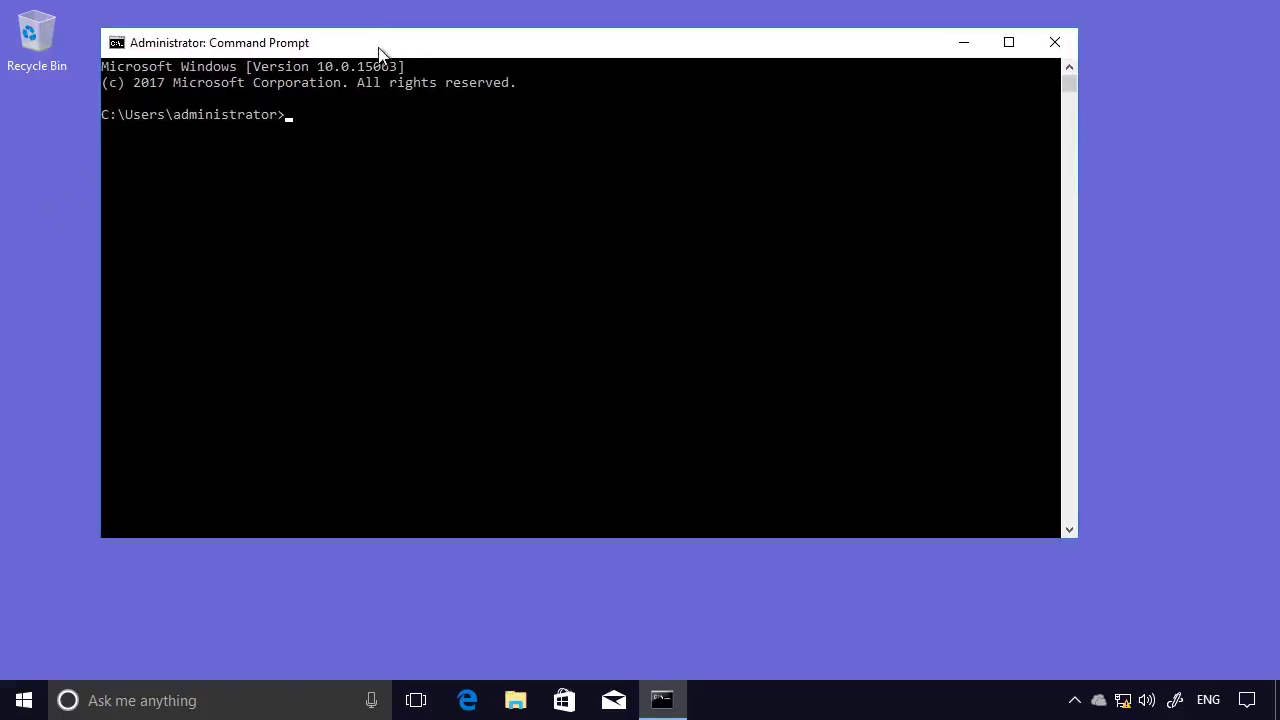
text(u:)
key(Return)
text(dir)
key(Return)
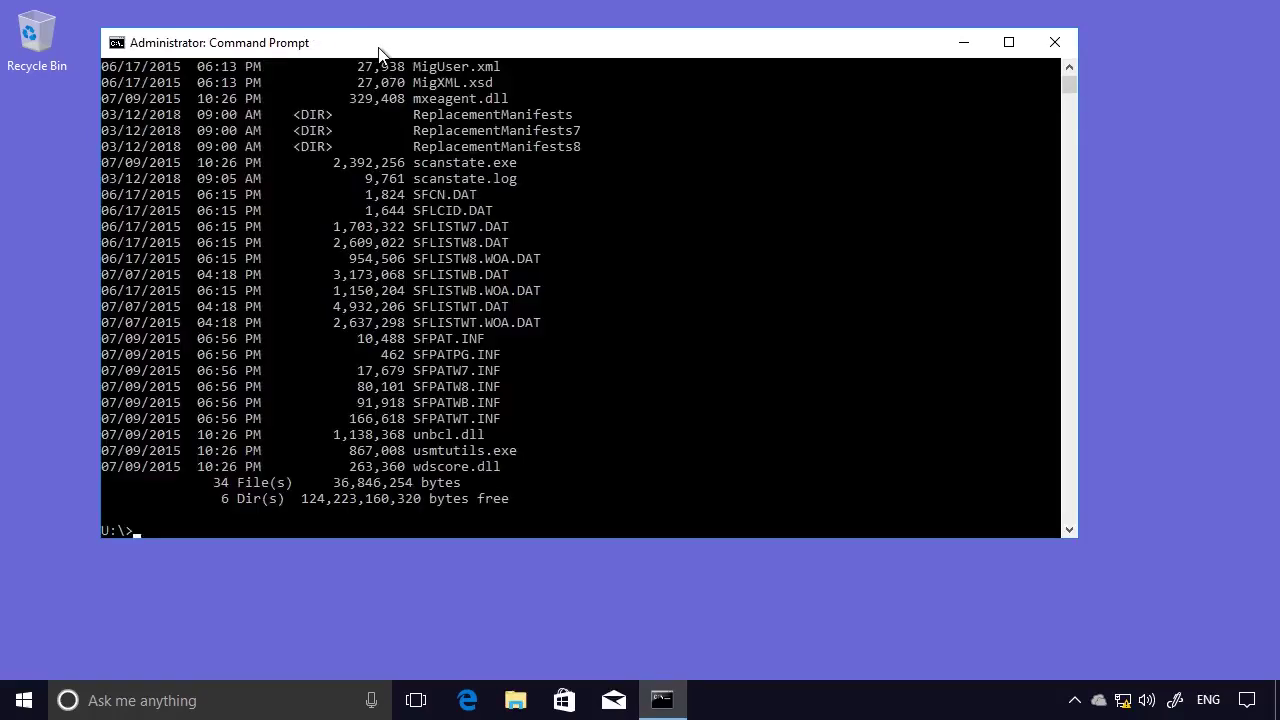
text(cls)
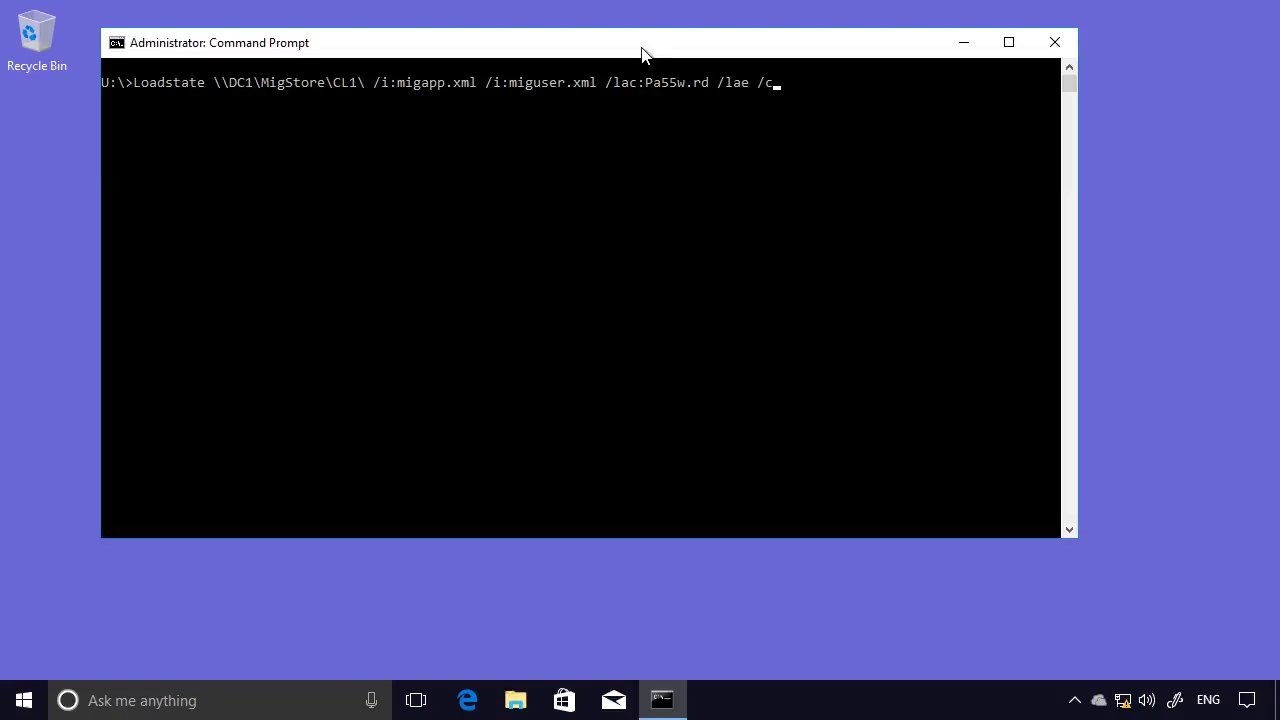
Run Loadstate from \\DC1\MigStore\CL1\ with migapp.xml, miguser.xml and local-account options to restore
key(Return)
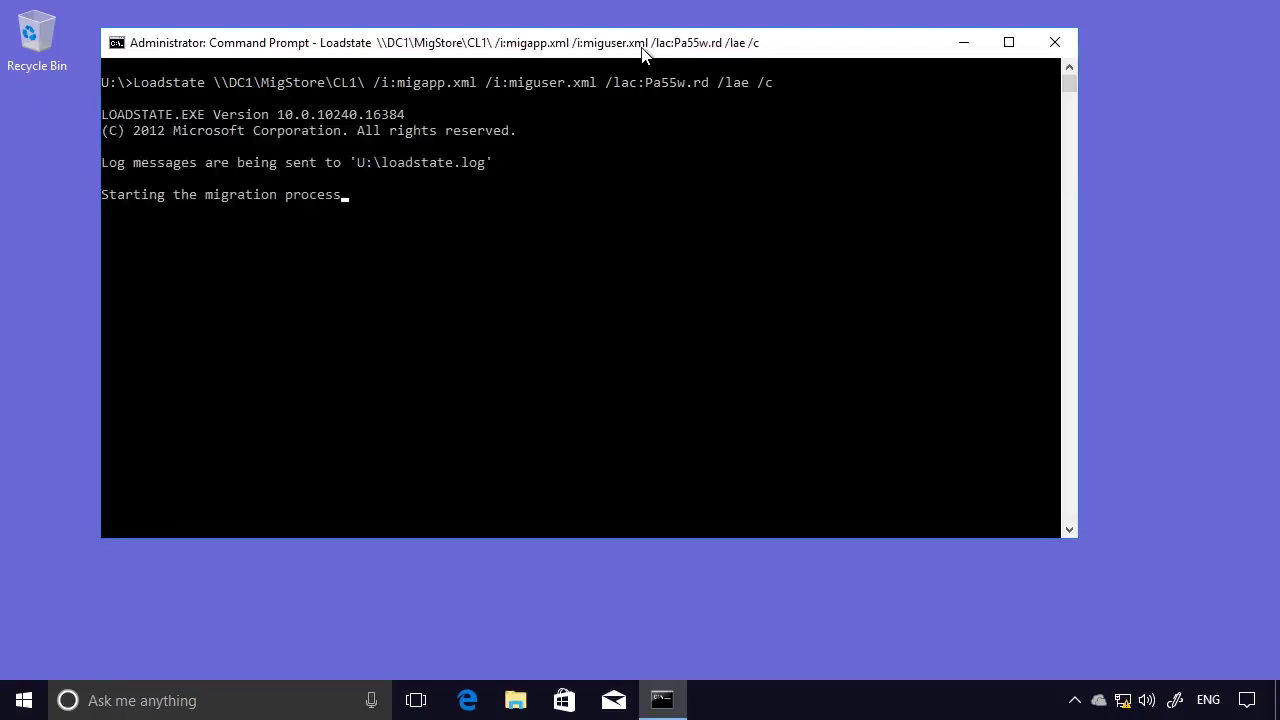